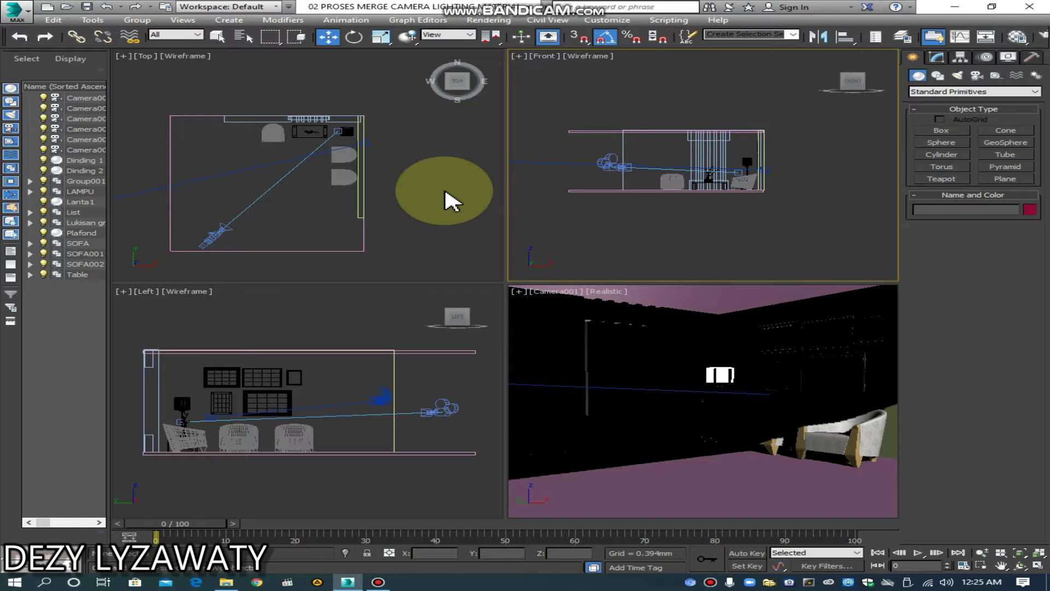
- Place a standard Omni light, Omni001, at the room centre in the Top viewport
click(445, 189)
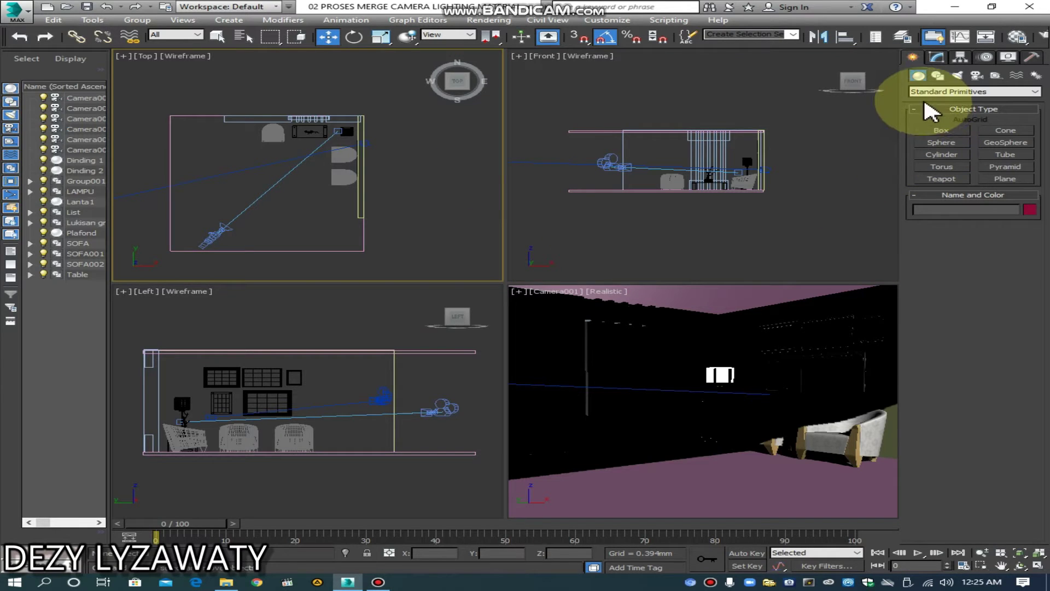
click(959, 76)
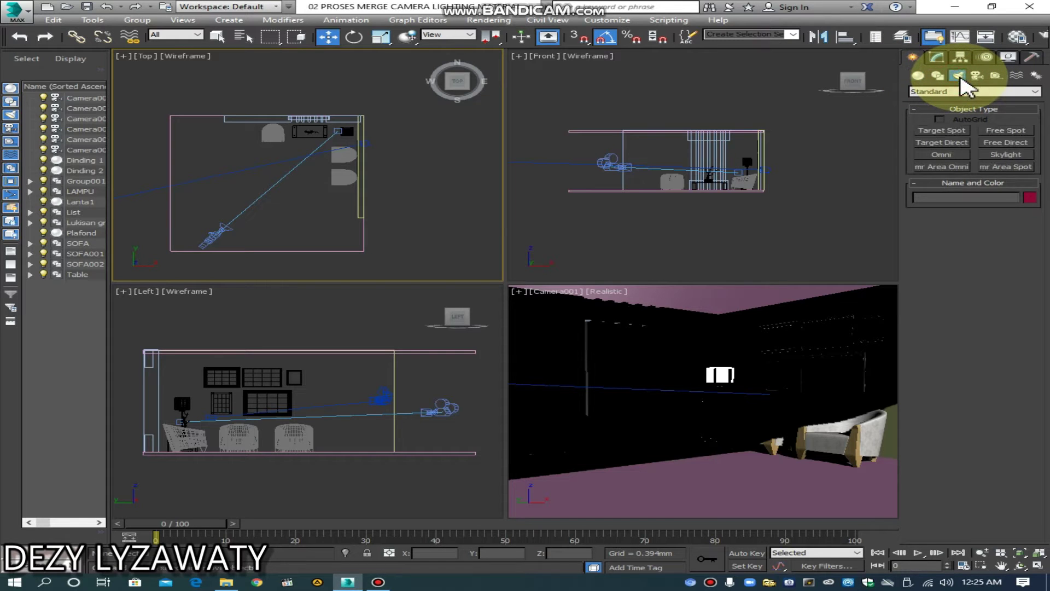
click(947, 91)
click(929, 110)
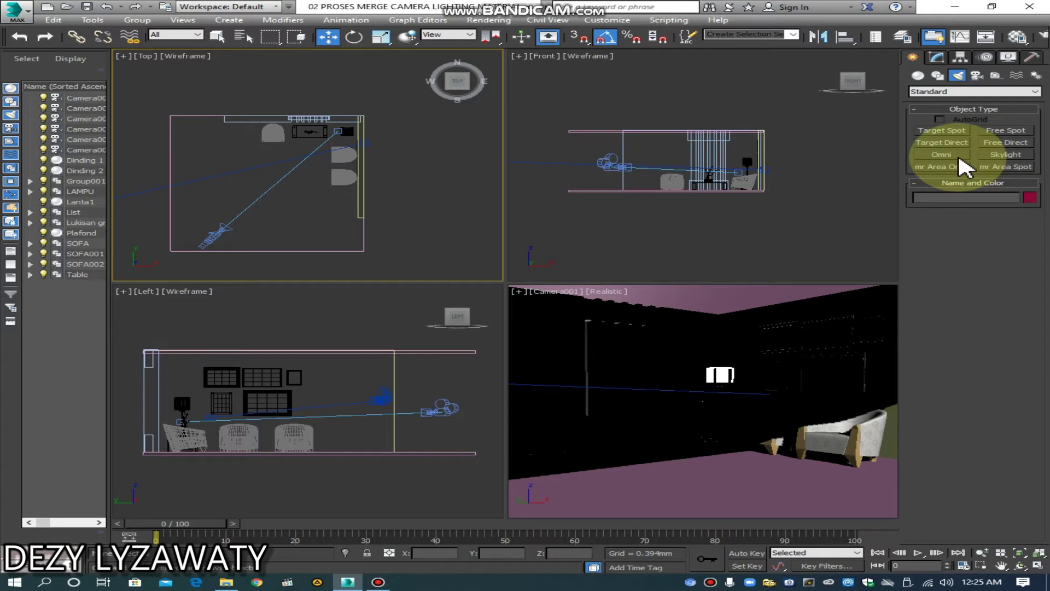
click(943, 154)
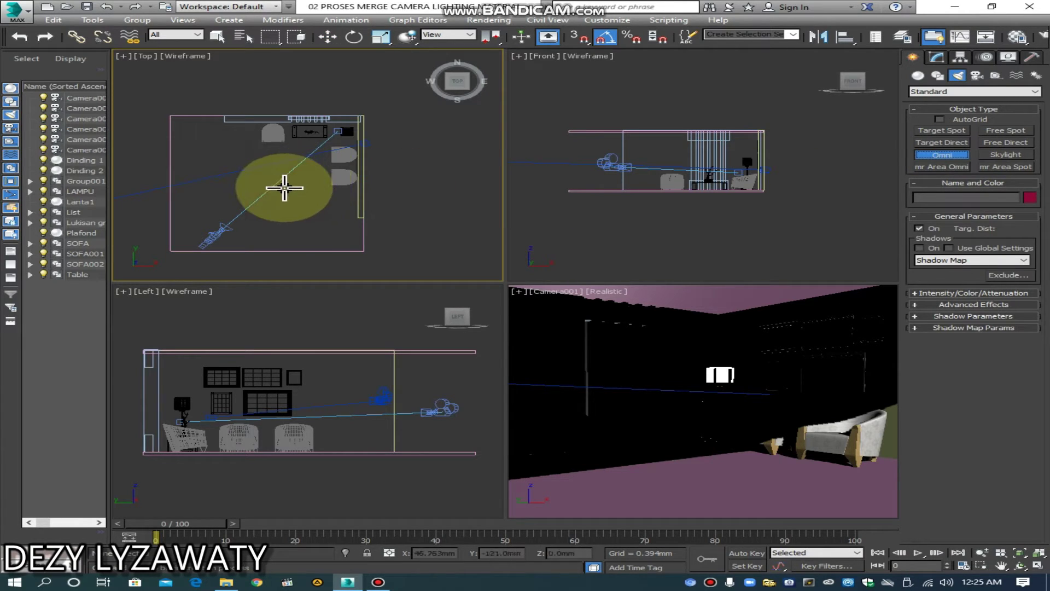
click(267, 179)
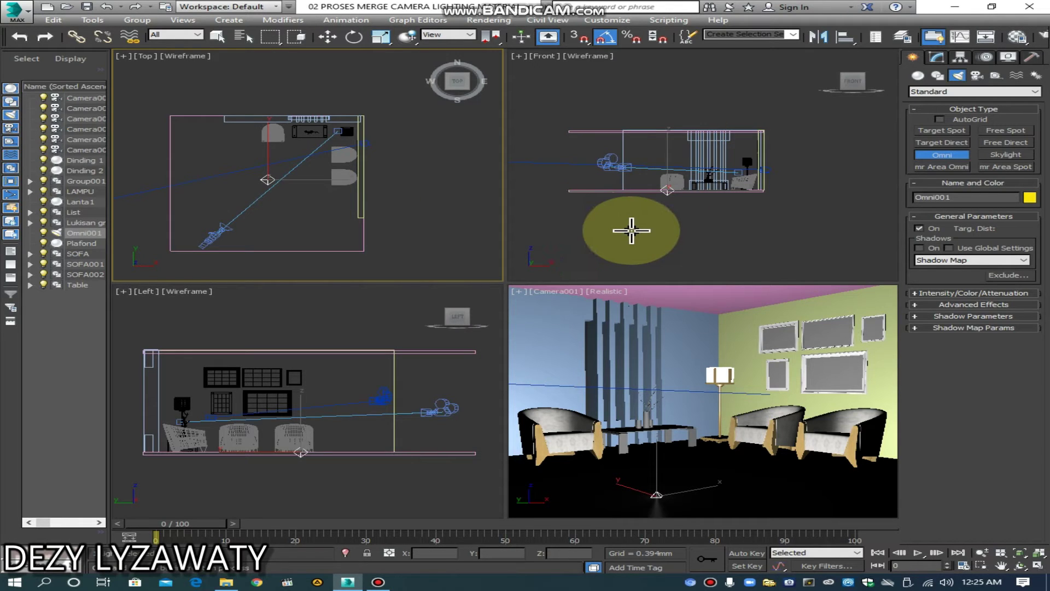
- Move Omni001 up toward the ceiling in the Front viewport and open its Modify settings
right_click(634, 231)
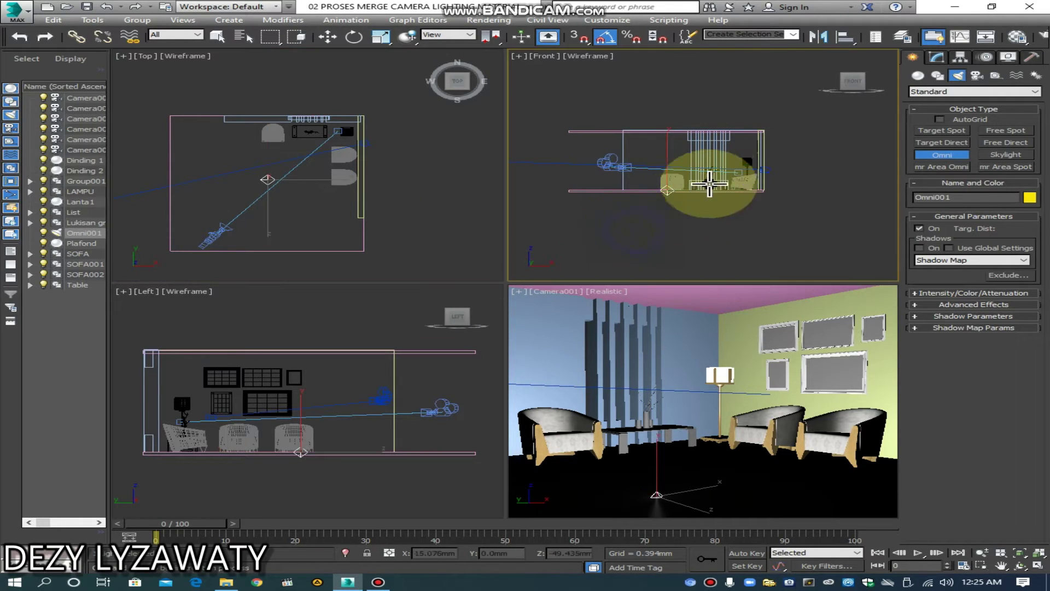
click(328, 37)
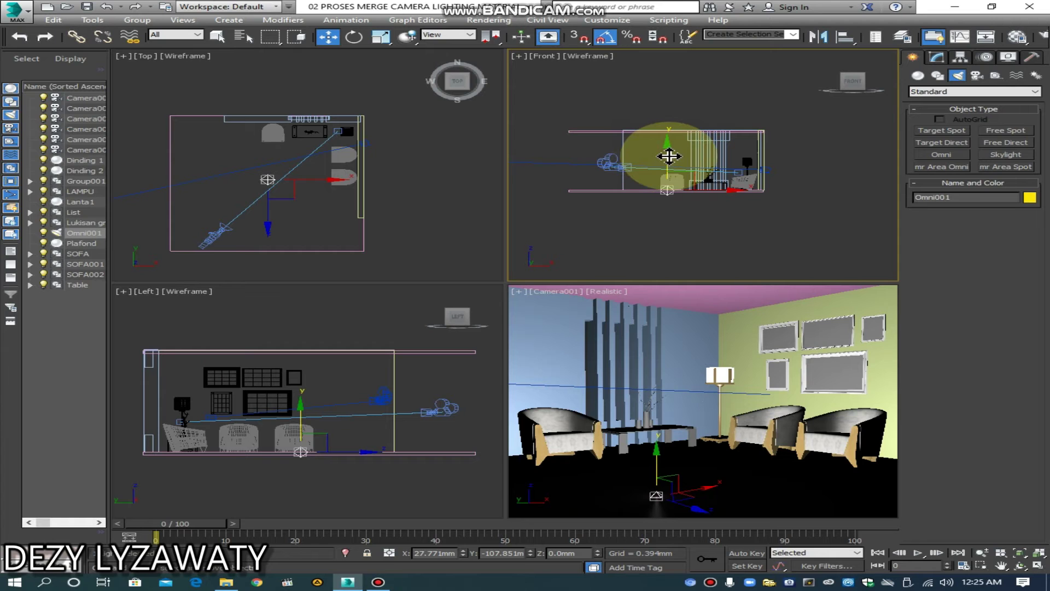
drag(668, 157, 665, 107)
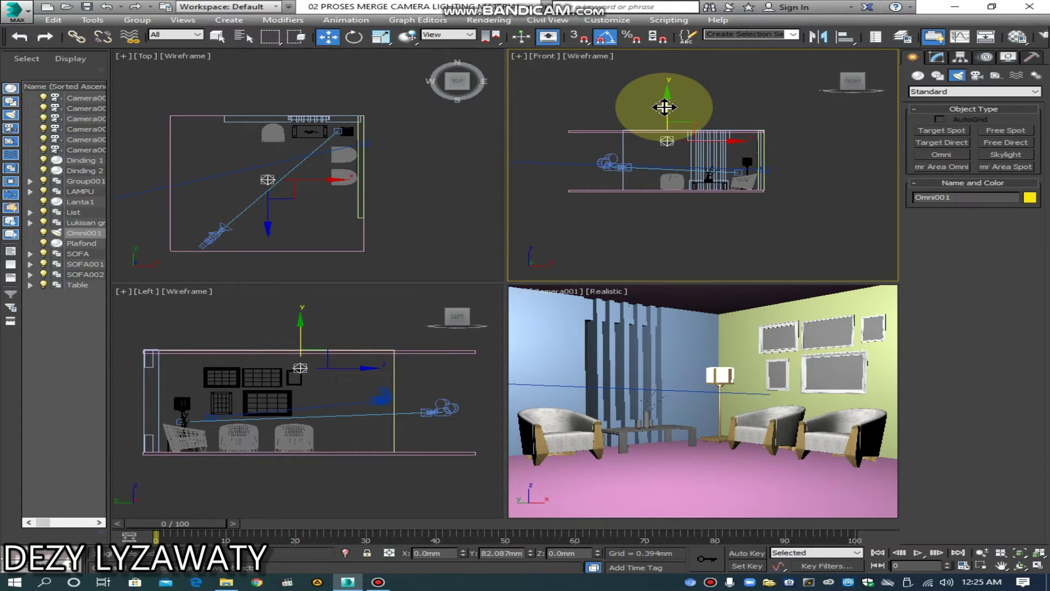
click(695, 367)
click(591, 249)
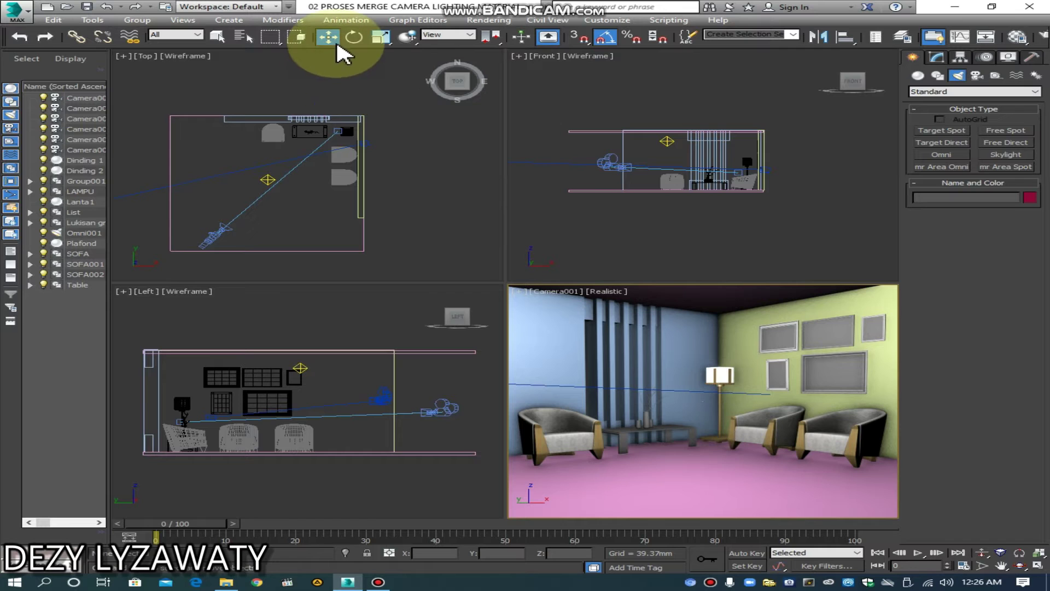
click(665, 142)
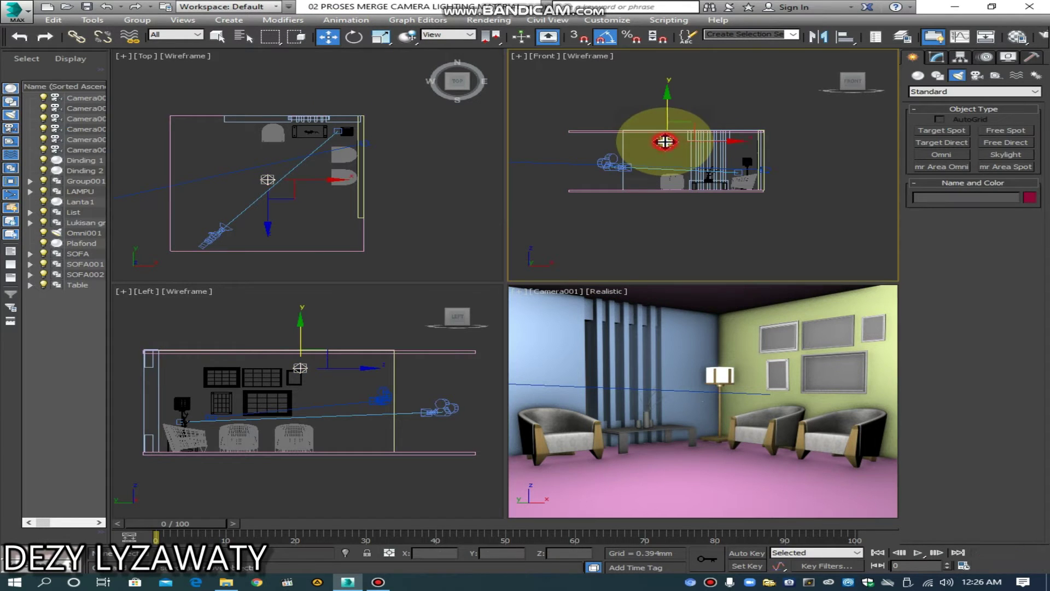
click(936, 58)
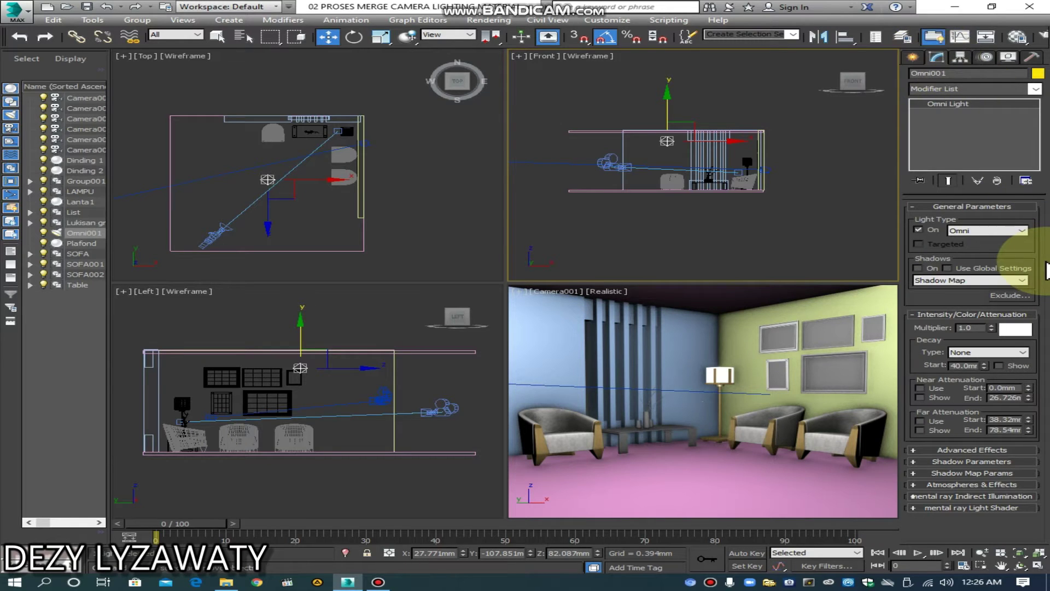
- Turn on Omni001's Shadow Map shadows and lower its multiplier to 0.732
click(926, 230)
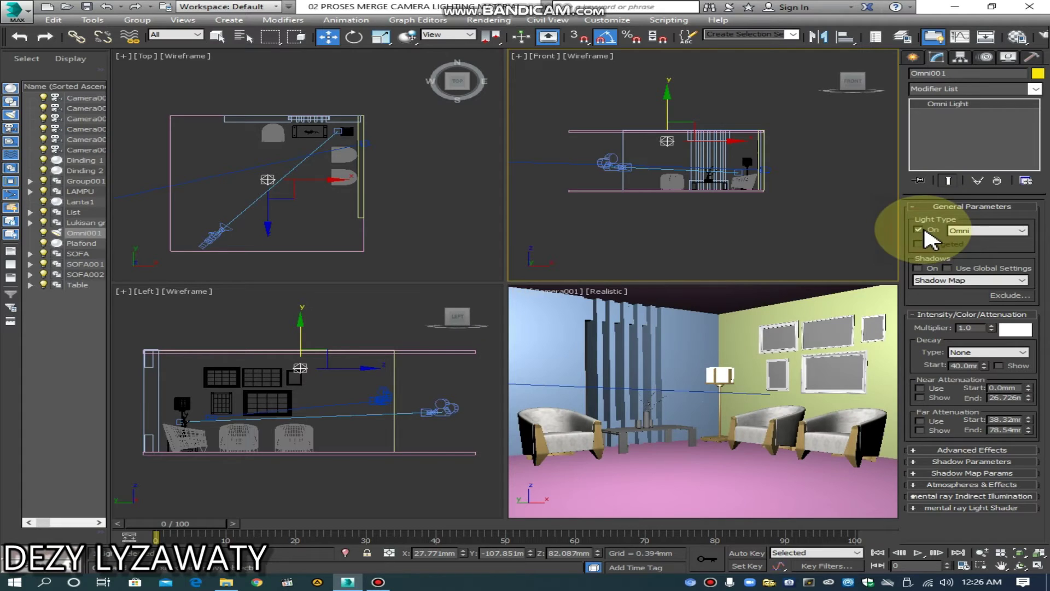
click(918, 268)
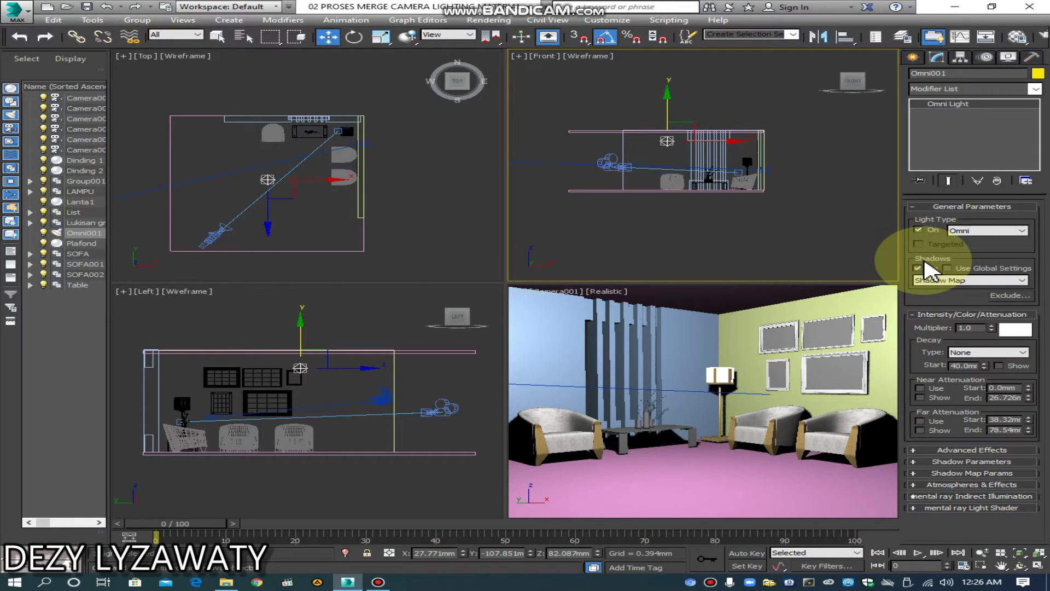
double_click(969, 328)
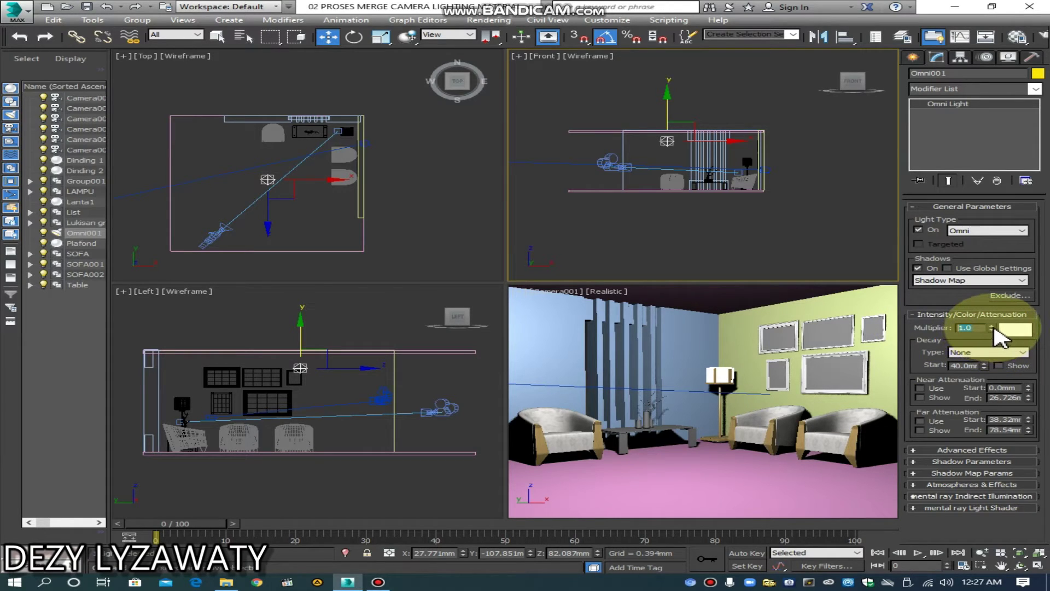
drag(992, 327, 985, 294)
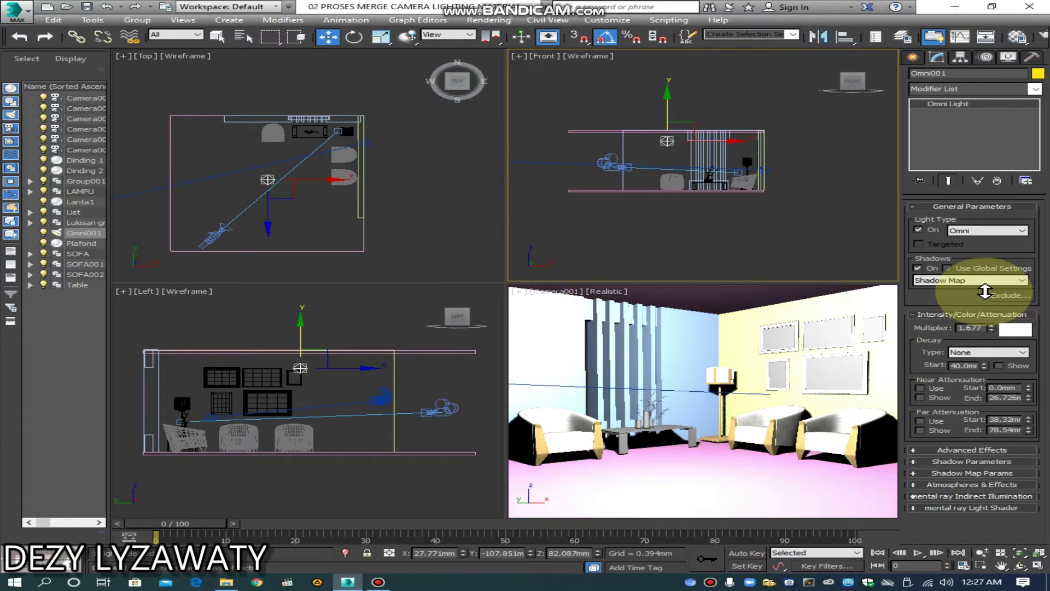
drag(985, 293, 989, 340)
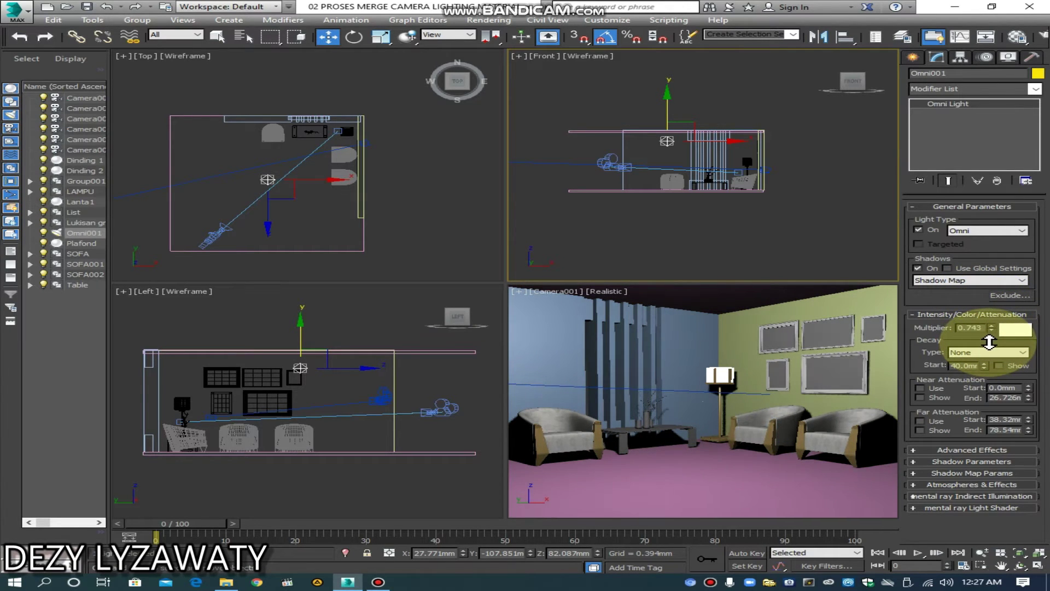
right_click(750, 312)
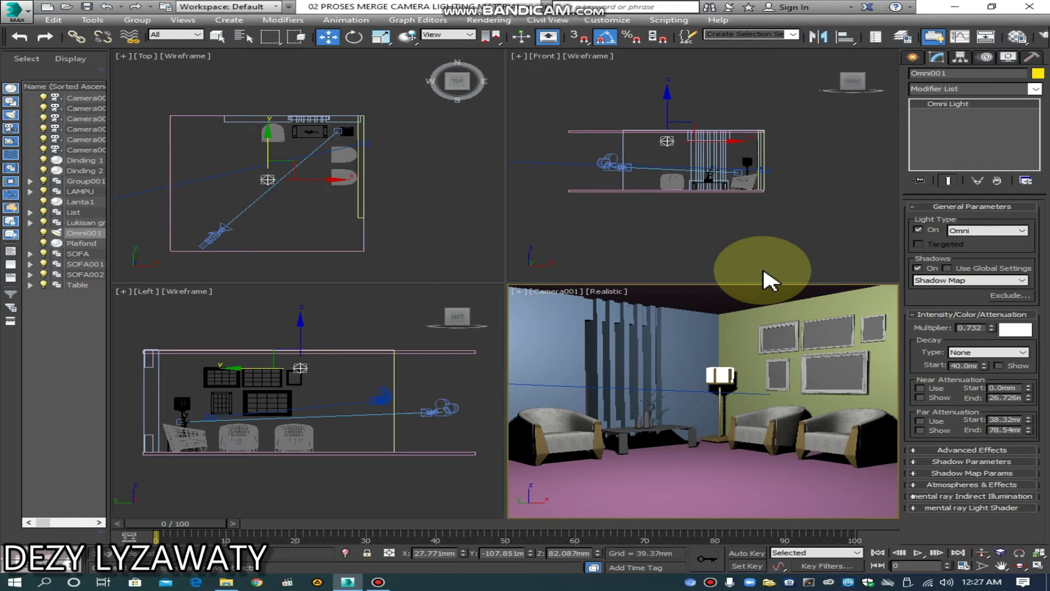
- Render the Camera001 view via Rendering > Render, inspect the frame, then minimize it
click(505, 23)
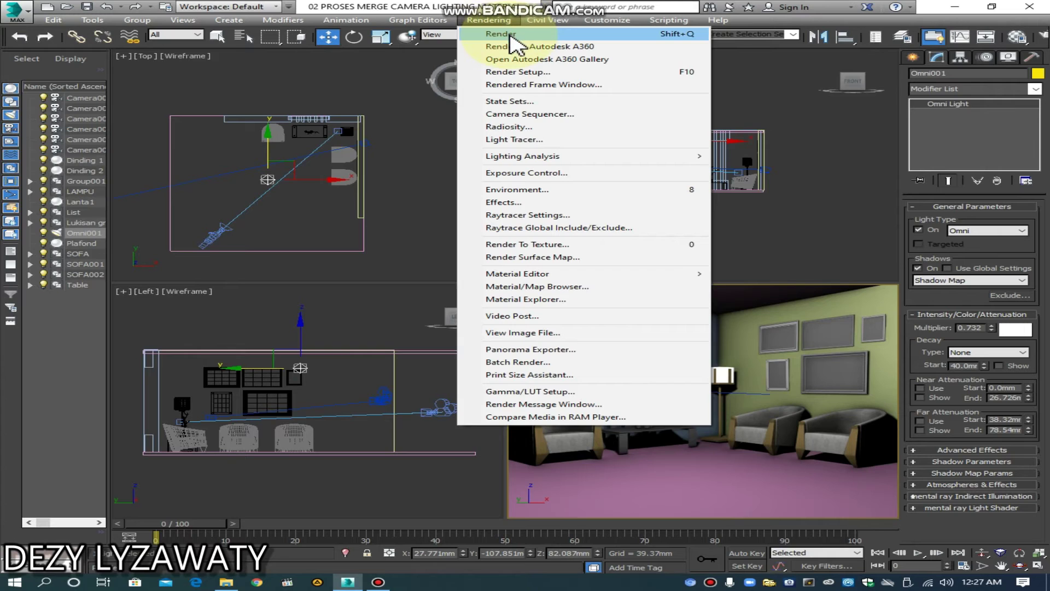
click(517, 41)
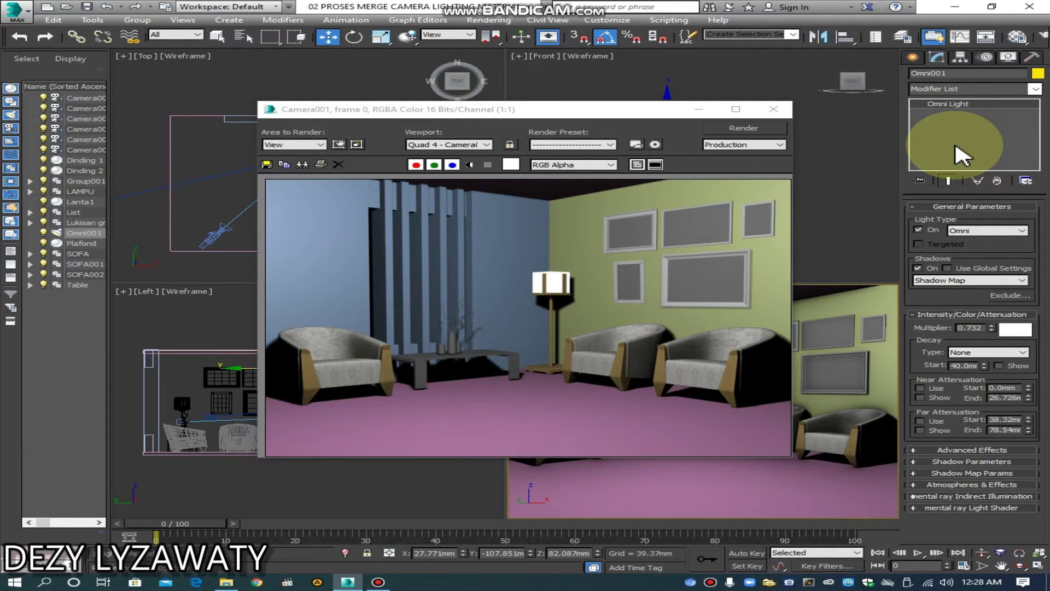
mouse_move(642, 116)
mouse_down()
mouse_move(662, 178)
mouse_move(696, 176)
mouse_up()
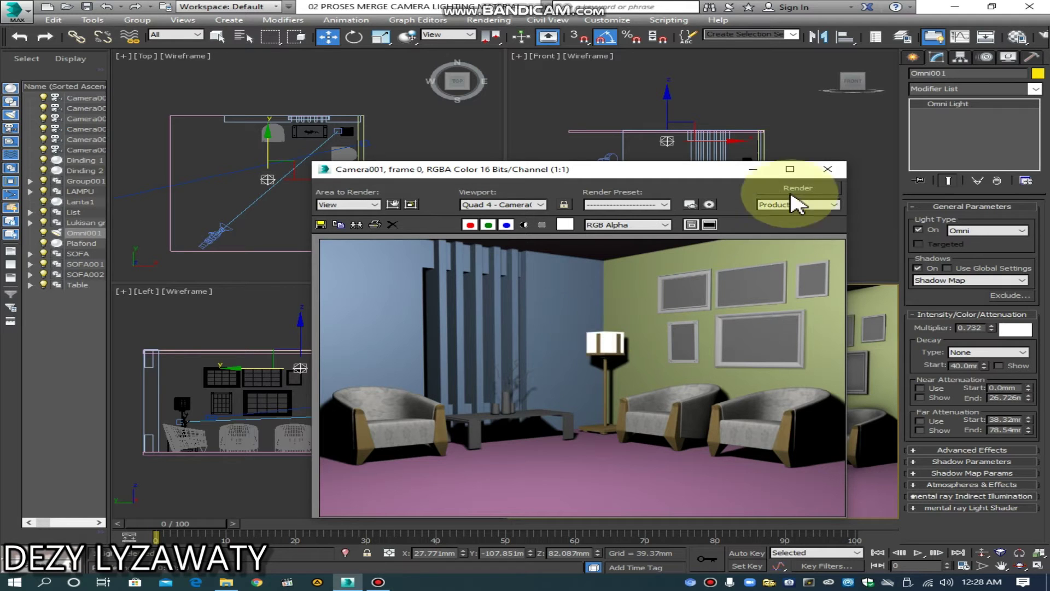
click(753, 169)
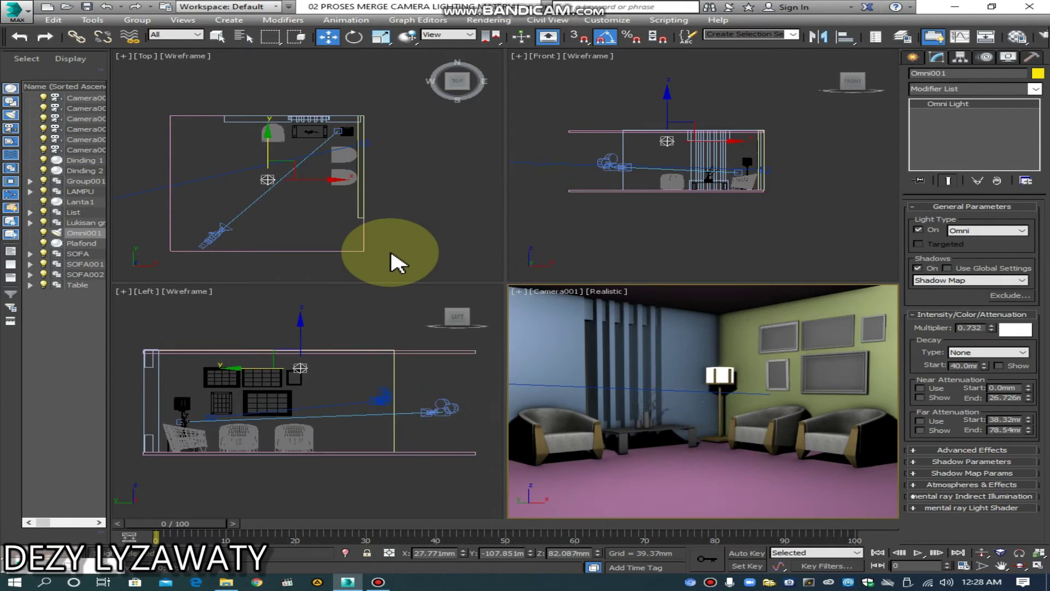
- Create a second Omni light, Omni002, at the floor lamp in the Top viewport
click(429, 251)
drag(277, 141, 354, 153)
click(353, 152)
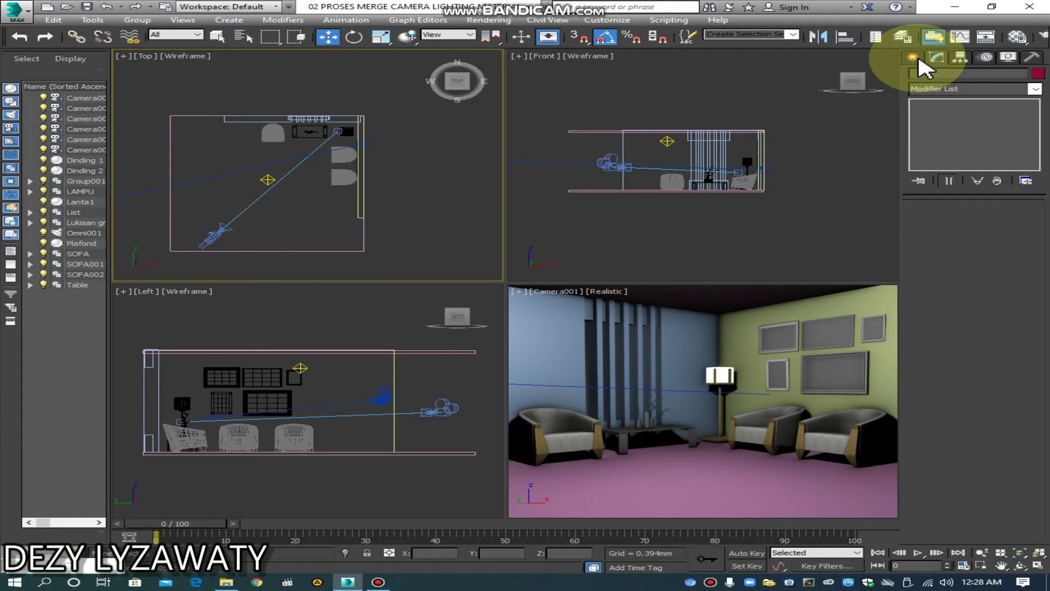
click(922, 67)
click(957, 76)
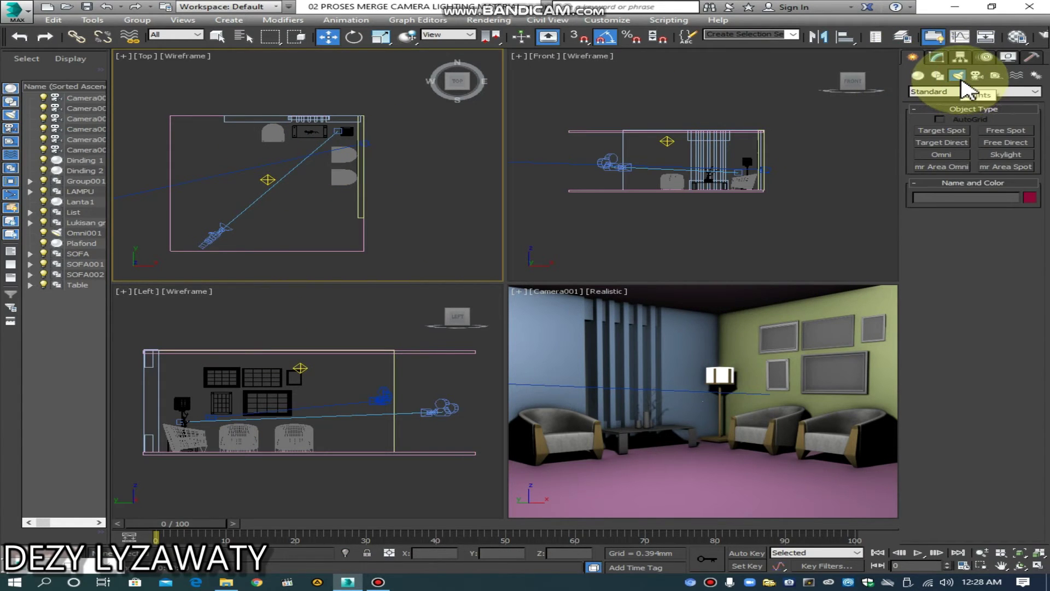
click(951, 156)
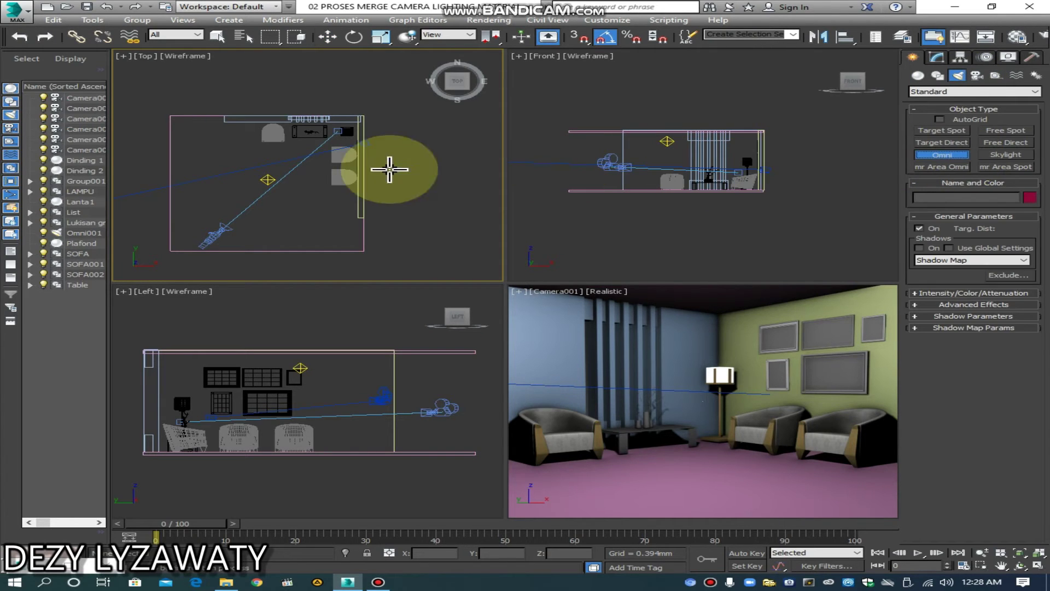
scroll(324, 186, up, 2)
scroll(352, 153, up, 2)
scroll(336, 140, up, 3)
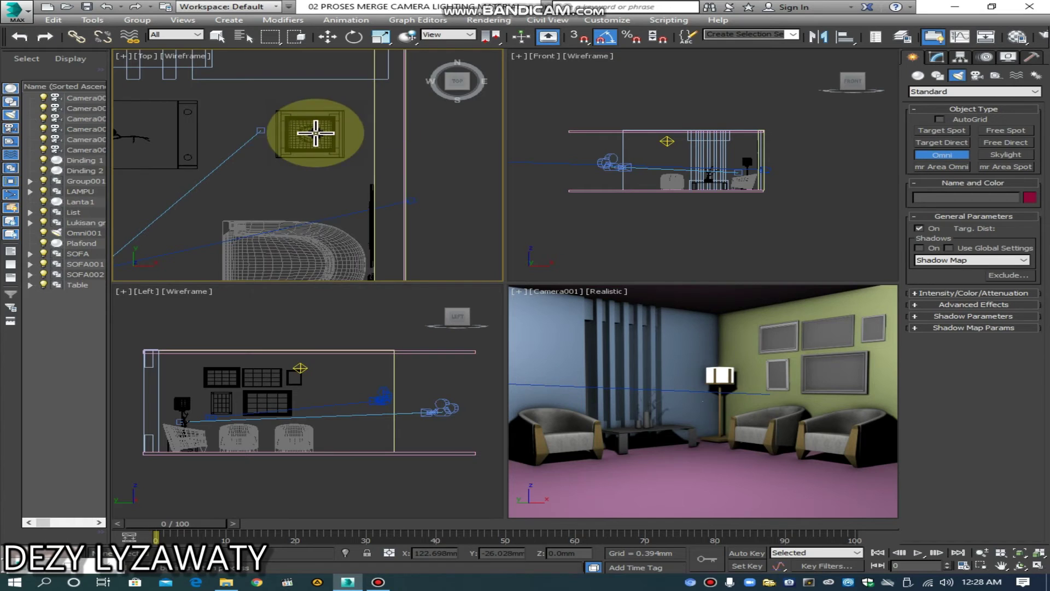
scroll(305, 129, up, 3)
middle_drag(394, 168, 389, 160)
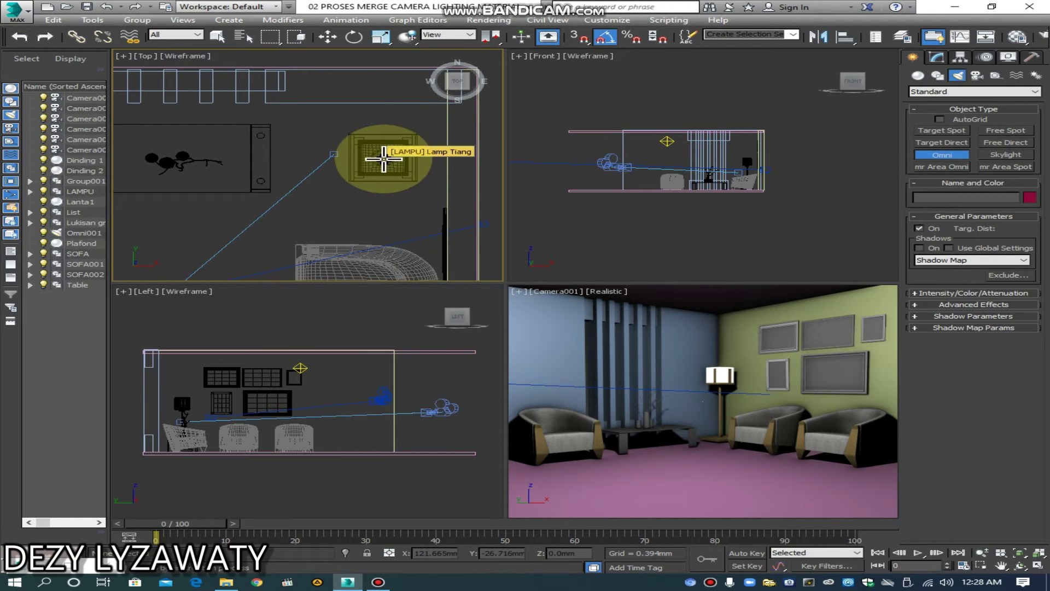
click(384, 160)
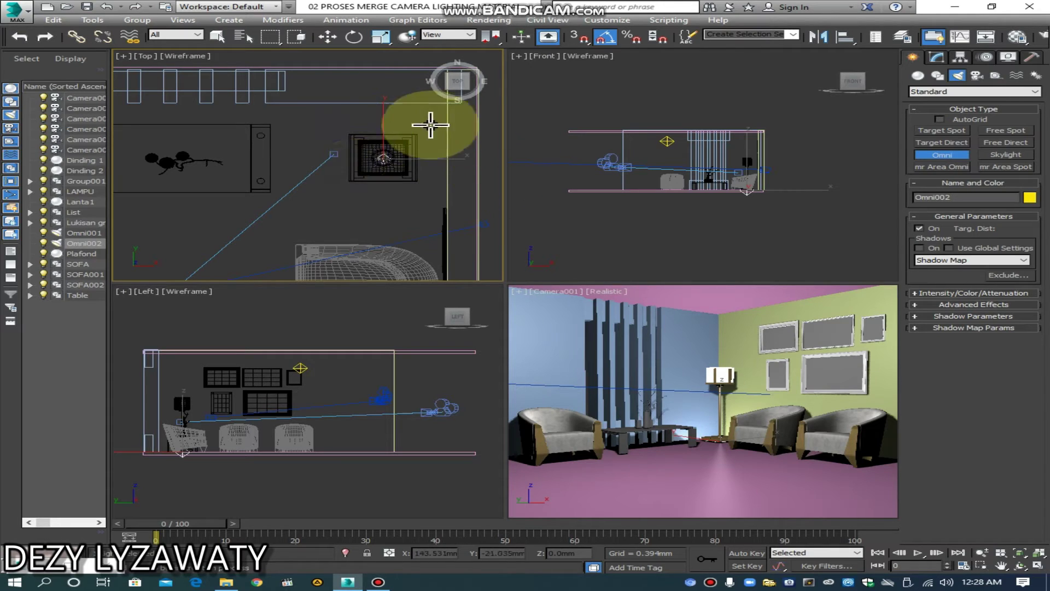
- Raise Omni002 up to the lamp shade in the Front viewport and open its settings
right_click(640, 223)
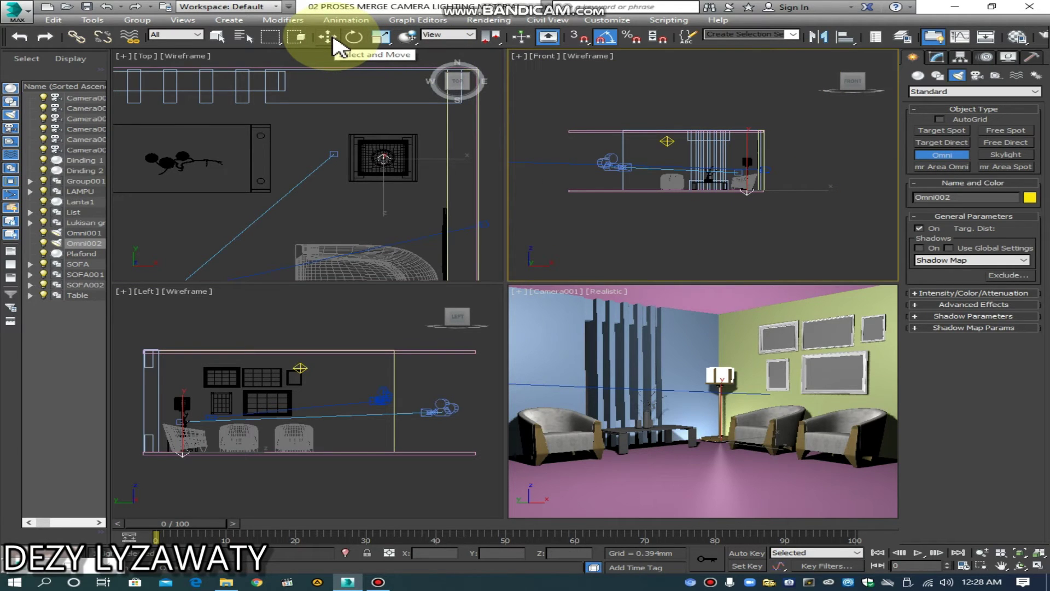
click(334, 45)
click(748, 159)
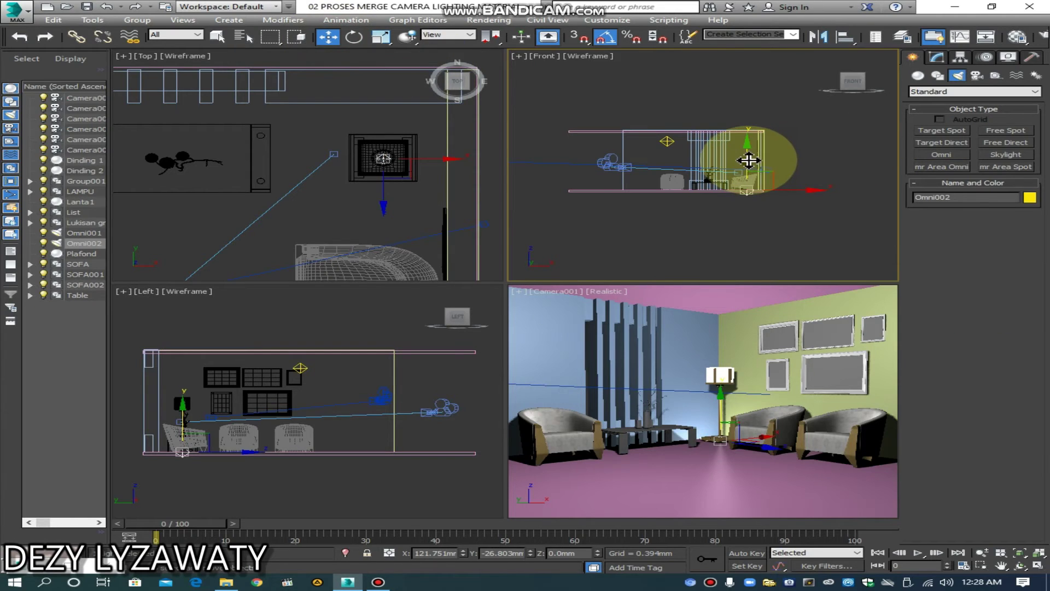
drag(747, 159, 750, 131)
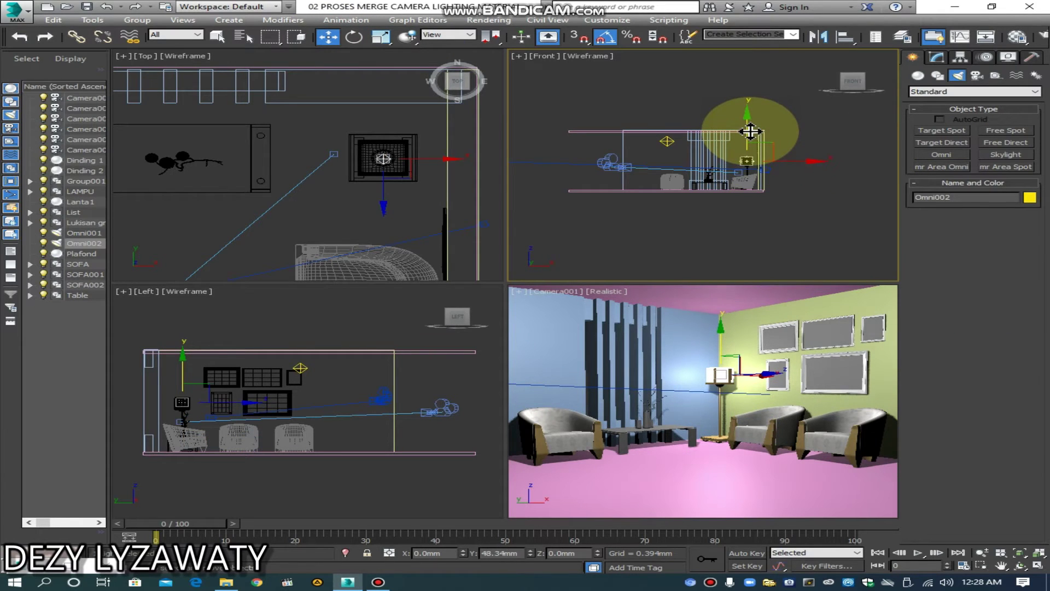
scroll(744, 137, up, 2)
scroll(730, 140, up, 2)
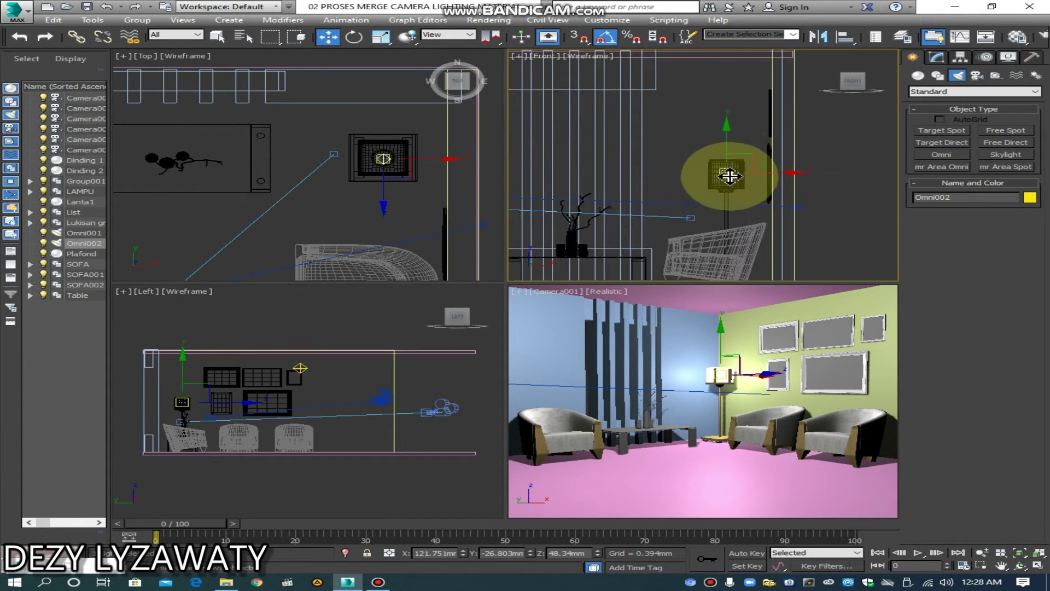
scroll(722, 142, up, 2)
mouse_move(722, 142)
mouse_down()
mouse_move(733, 130)
mouse_move(733, 140)
mouse_up()
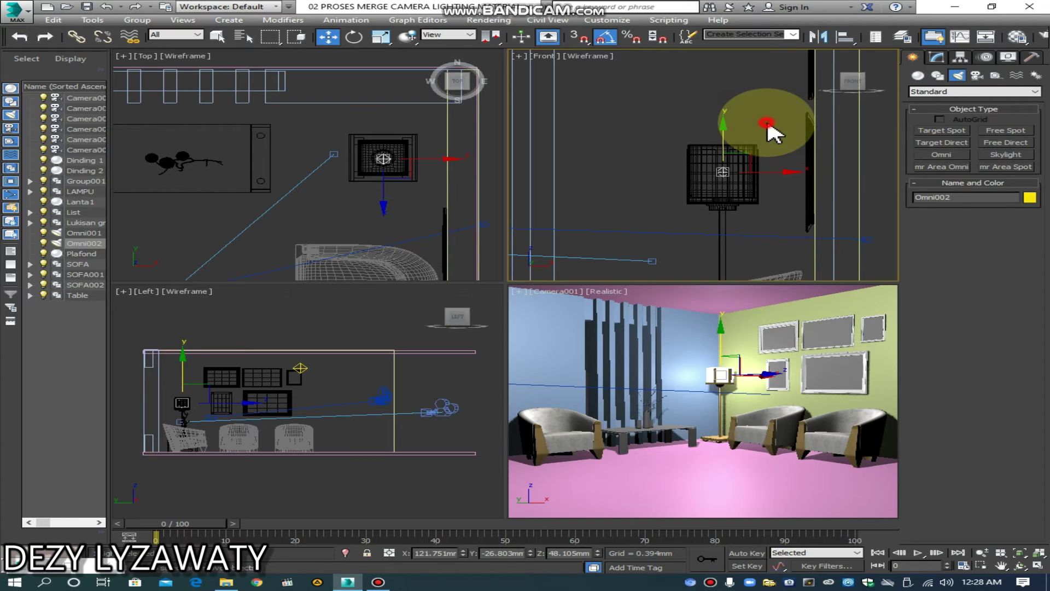
click(768, 123)
click(721, 171)
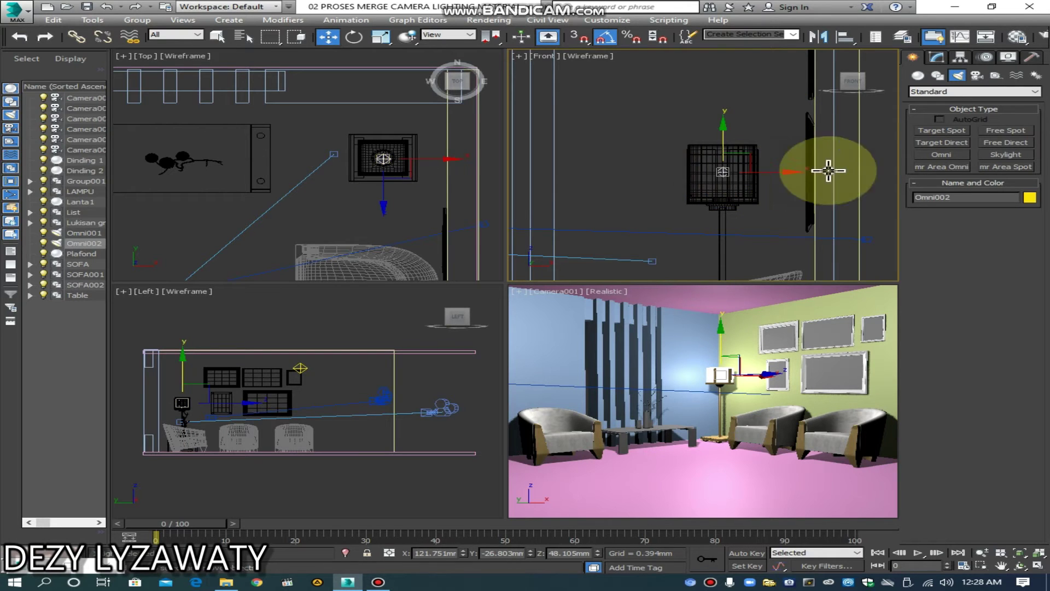
click(938, 58)
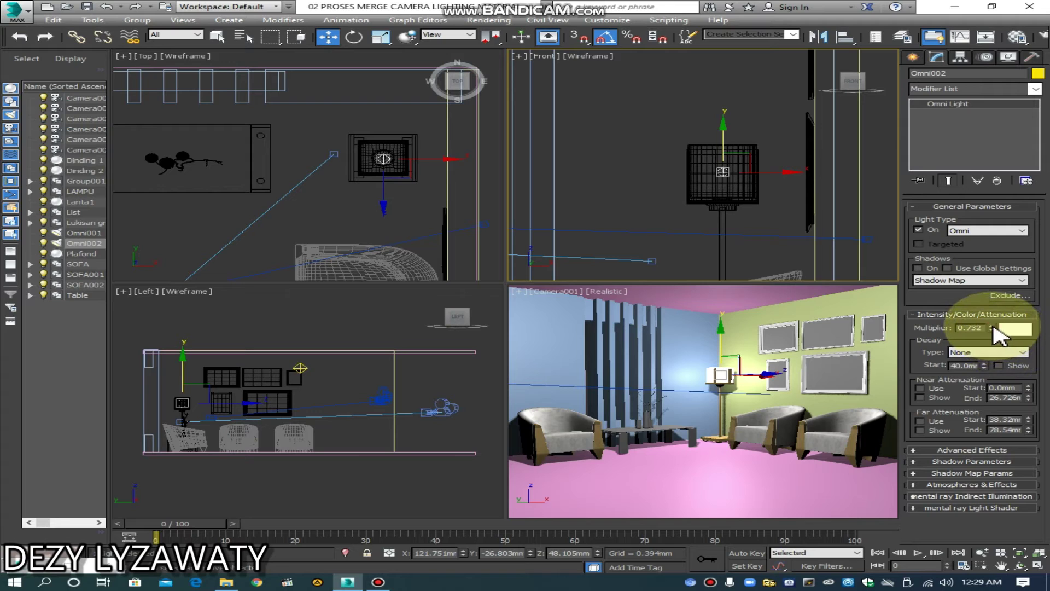
- Lower Omni002's multiplier to 0.592 and enable Far Attenuation (start 38.32mm, end 78.54mm)
drag(994, 329, 993, 334)
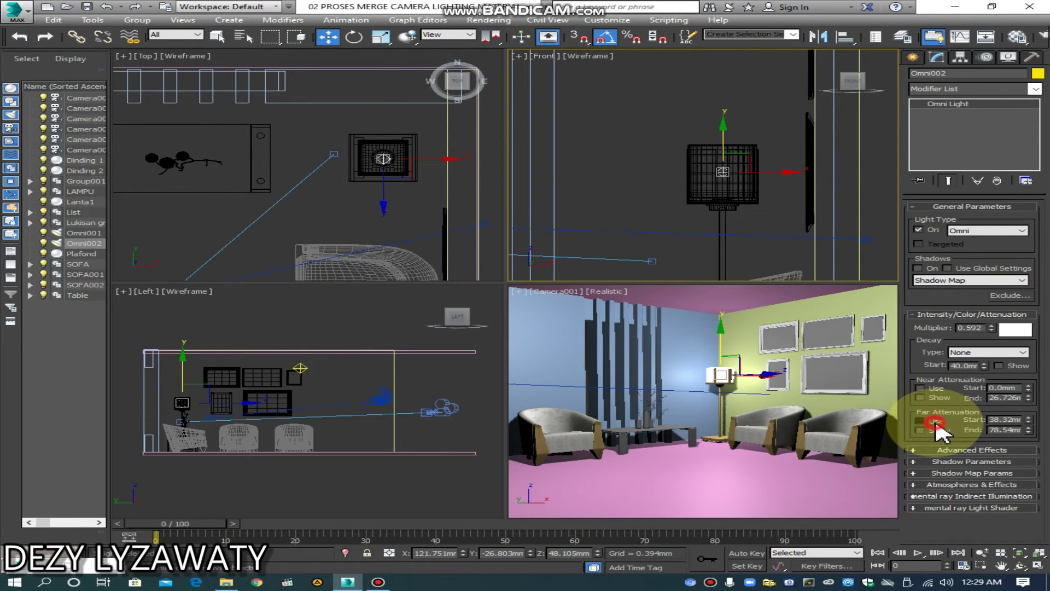
click(936, 422)
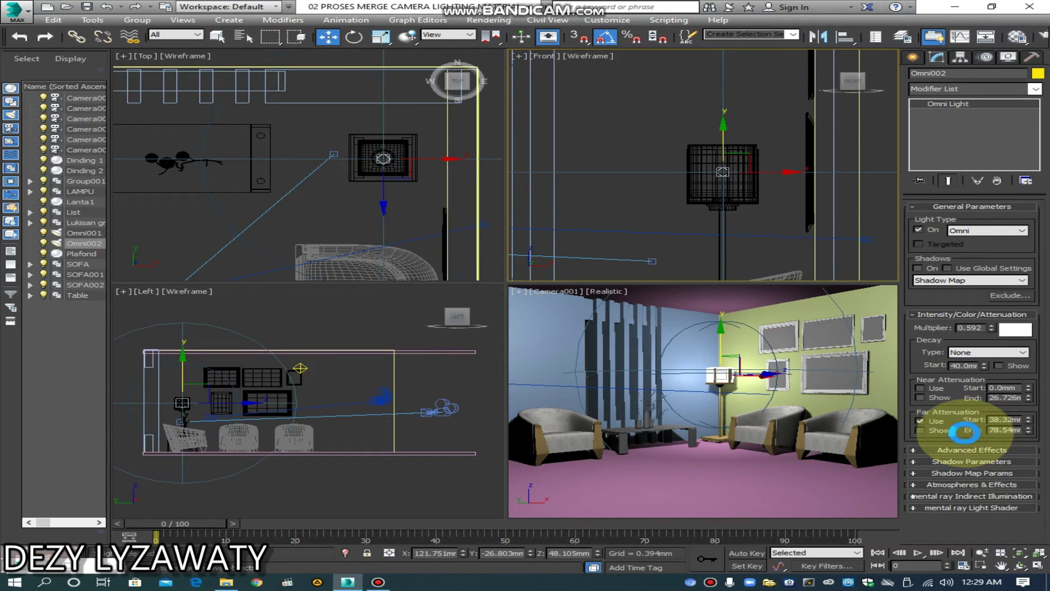
click(966, 432)
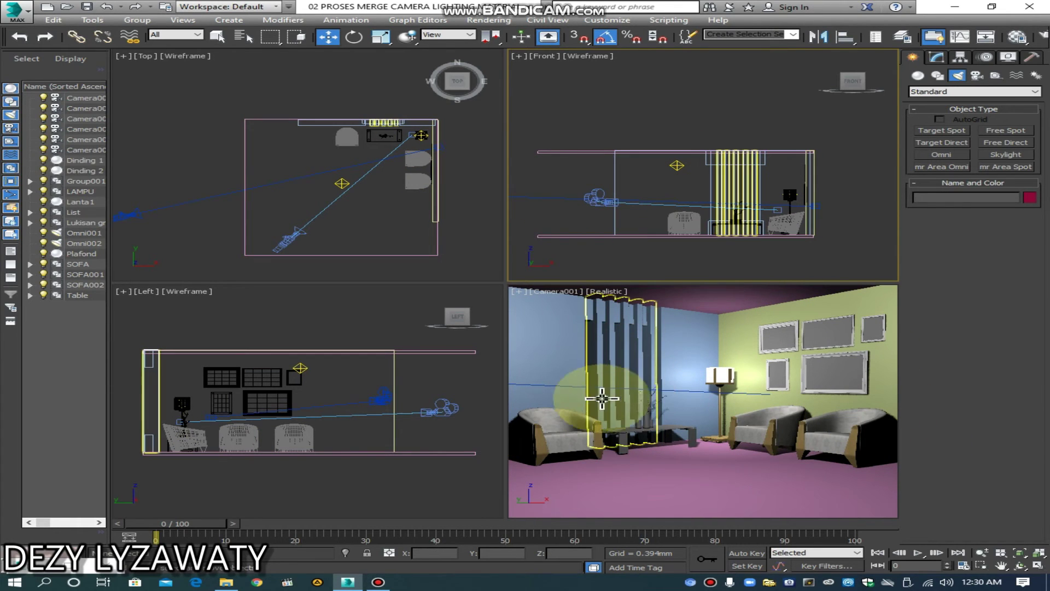
mouse_move(586, 395)
mouse_down()
mouse_move(637, 383)
mouse_move(620, 380)
mouse_up()
click(638, 383)
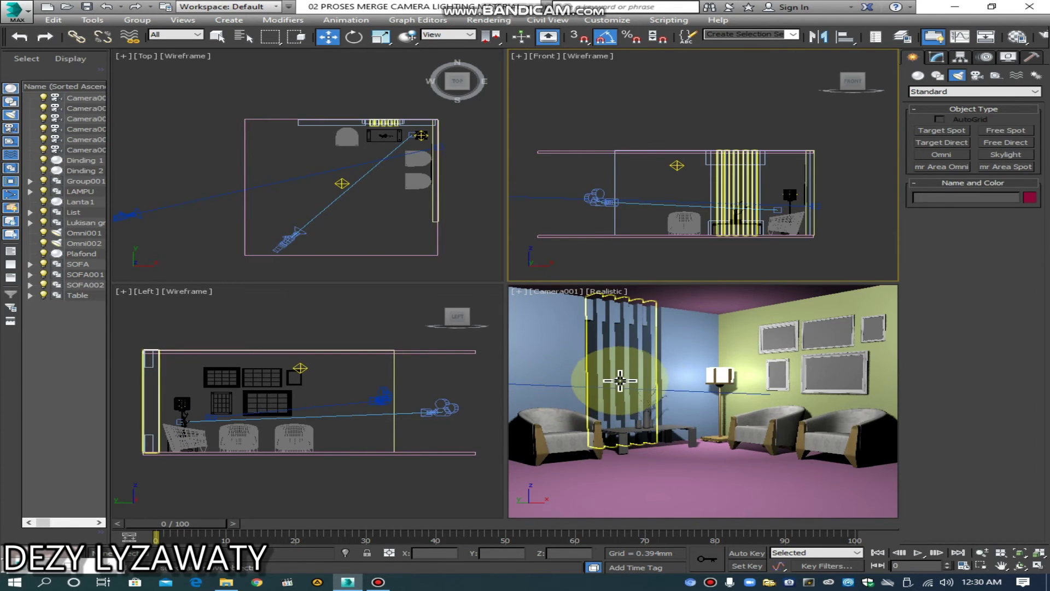
mouse_move(617, 375)
mouse_down()
mouse_move(684, 375)
mouse_move(544, 356)
mouse_move(651, 367)
mouse_move(582, 347)
mouse_move(660, 353)
mouse_up()
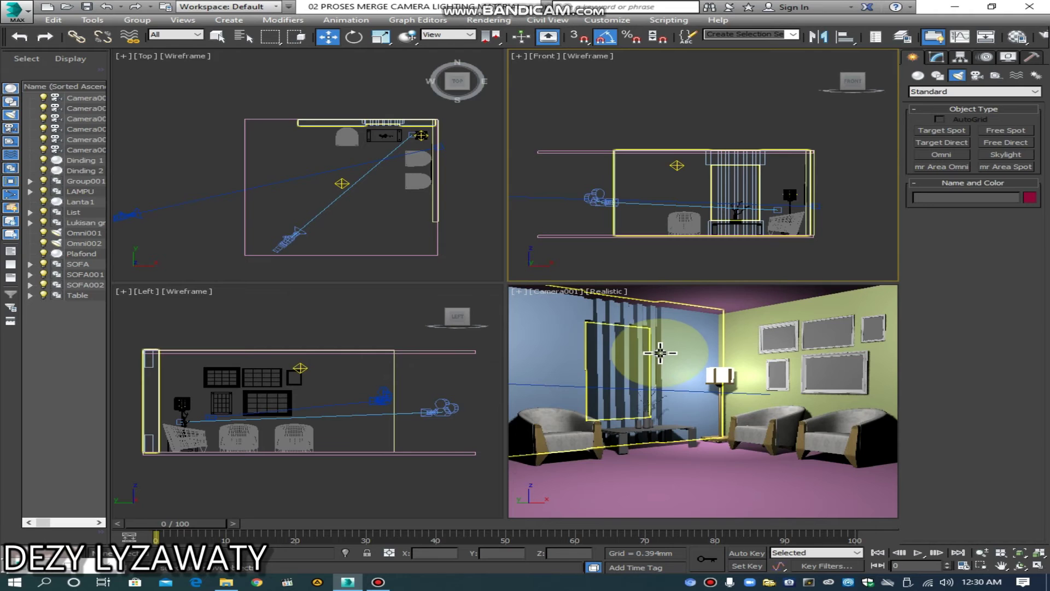
click(882, 263)
click(347, 95)
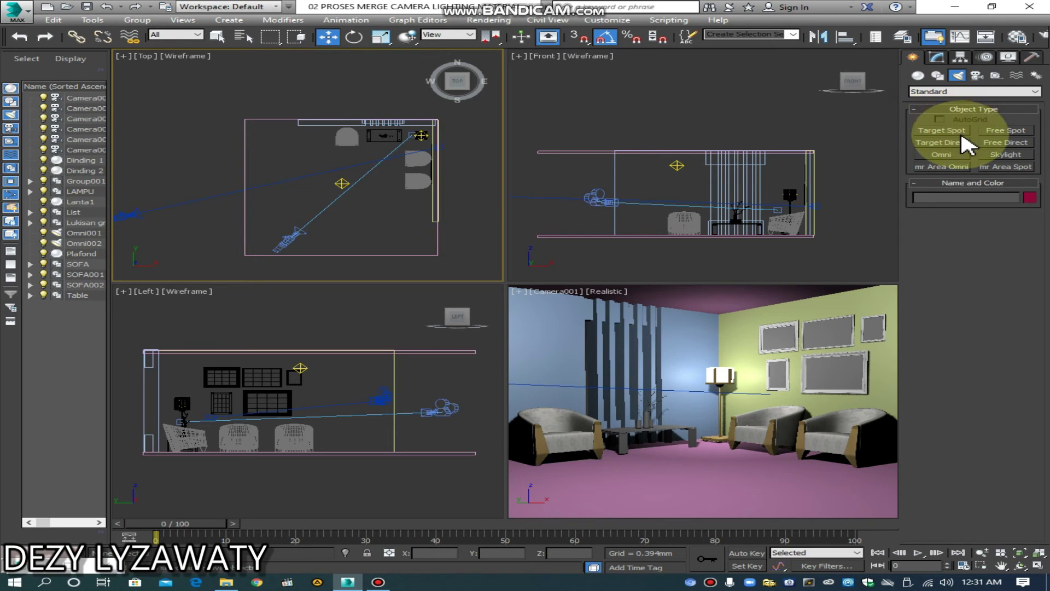
- Create a Target Spot light, Spot001, aimed down into the room plan in the Top viewport
click(962, 137)
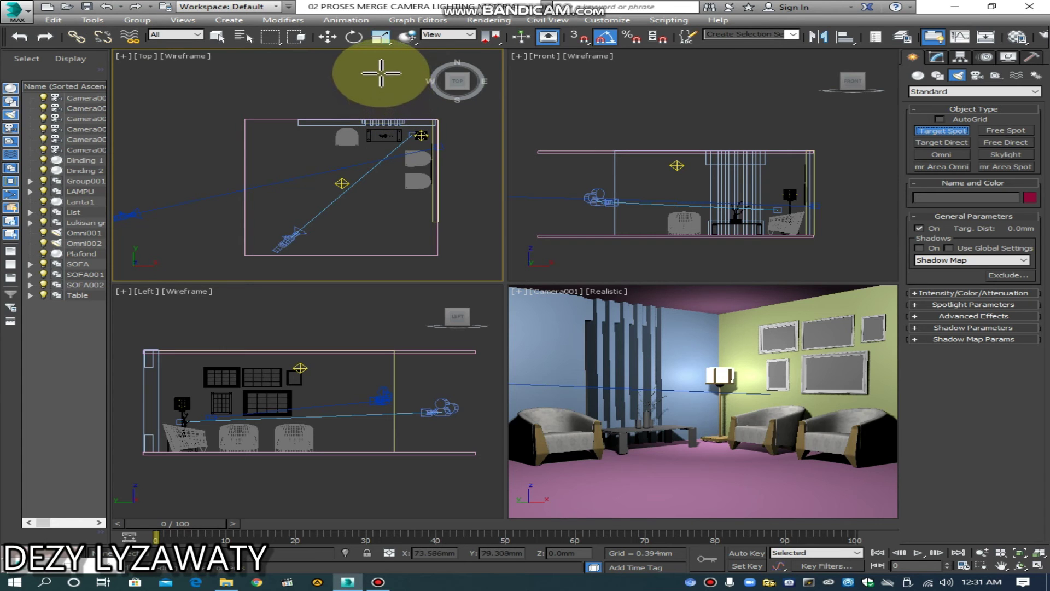
drag(382, 78, 383, 209)
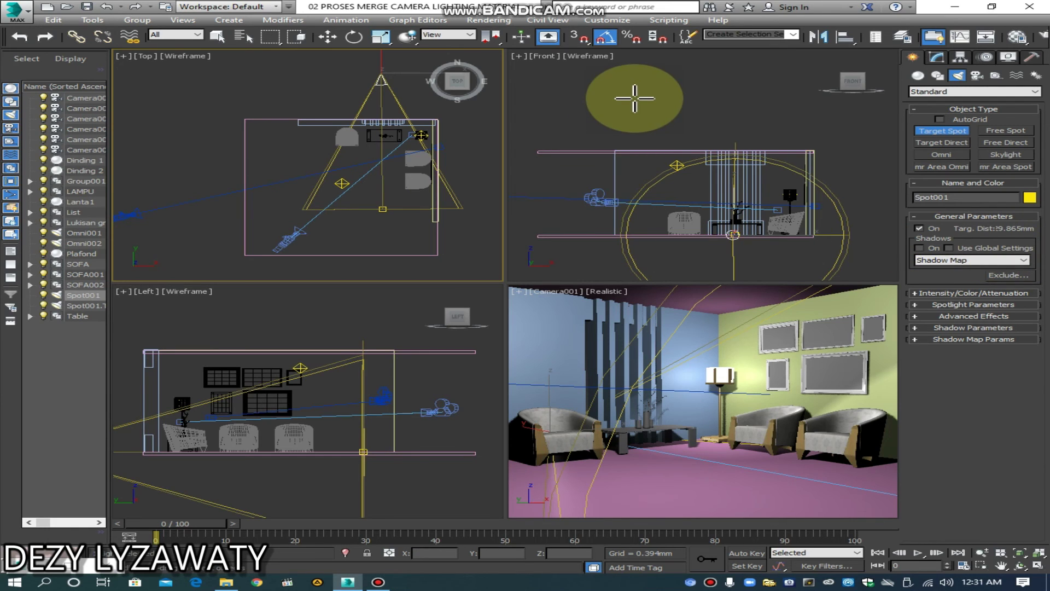
click(328, 38)
right_click(681, 84)
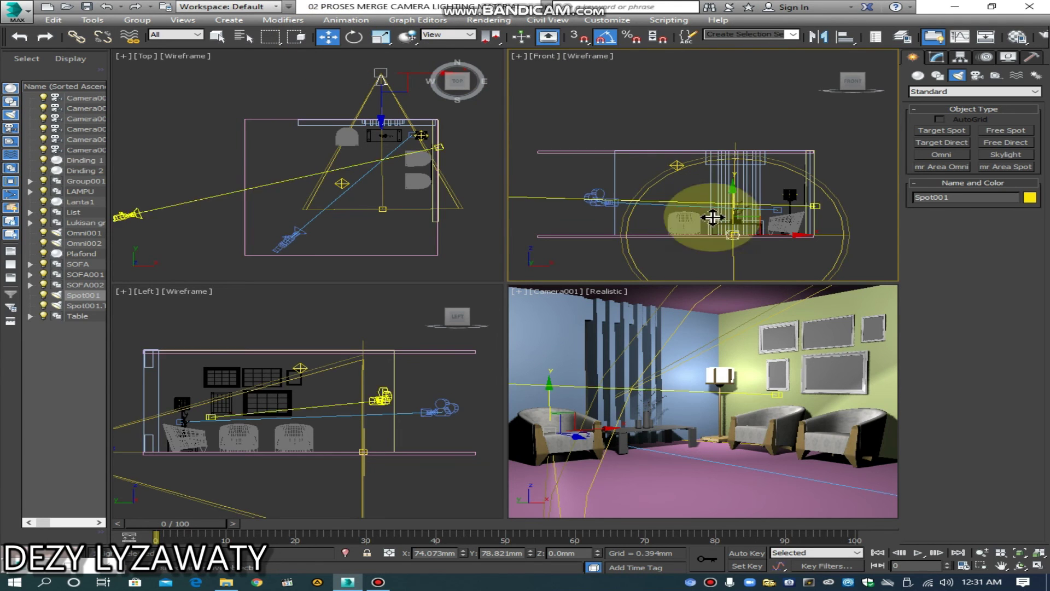
- Raise Spot001 high above the room in the Left viewport
middle_drag(361, 372, 175, 364)
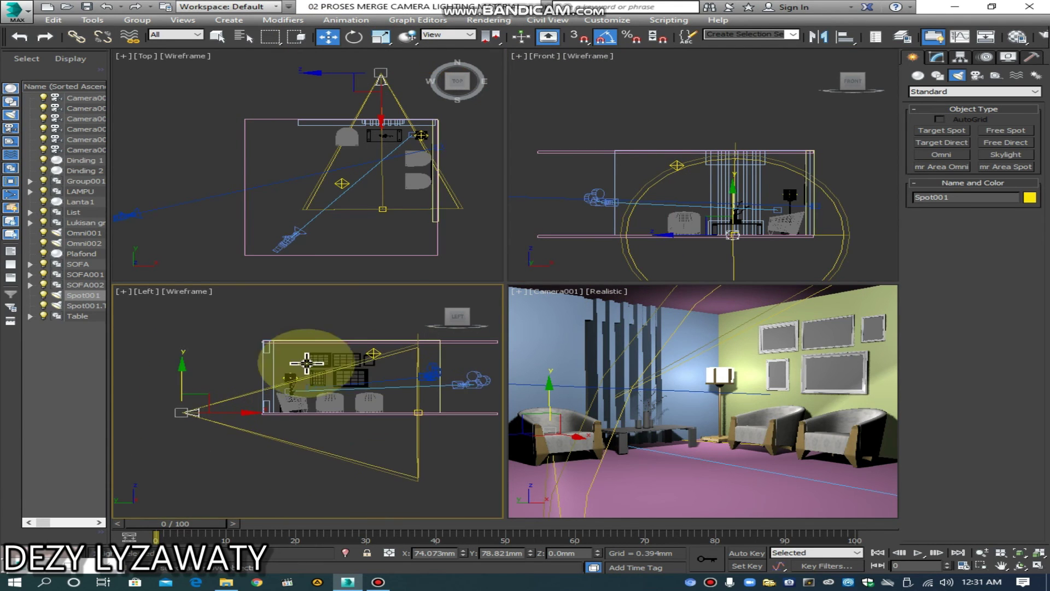
click(227, 432)
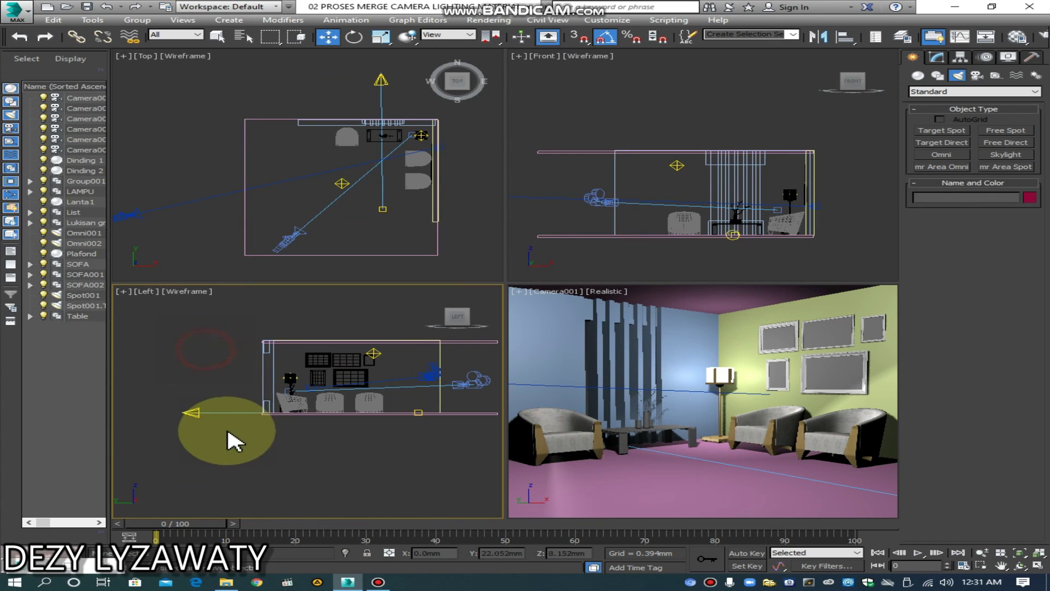
click(195, 411)
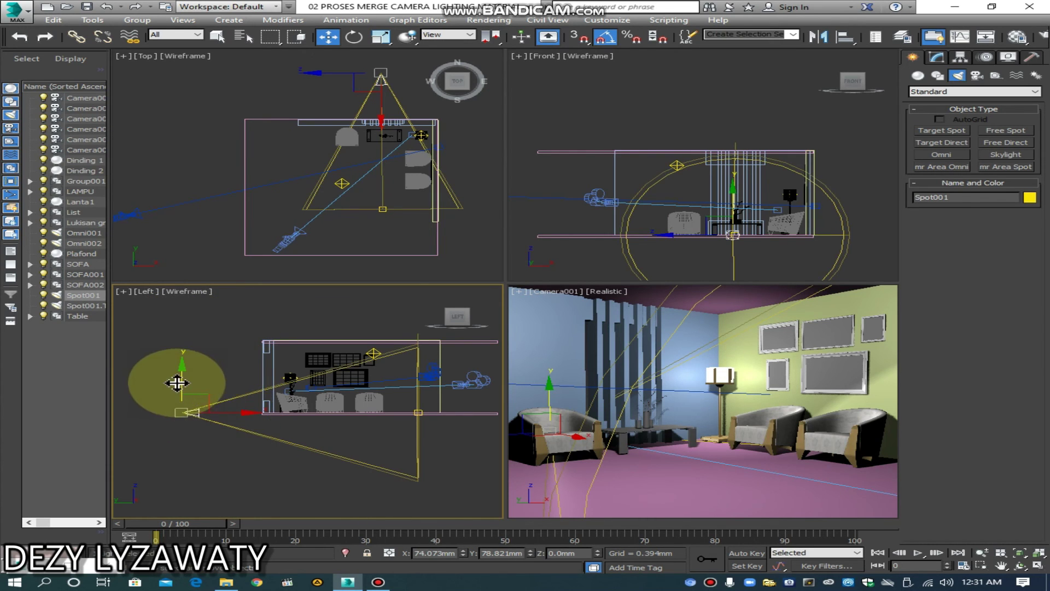
drag(178, 383, 202, 299)
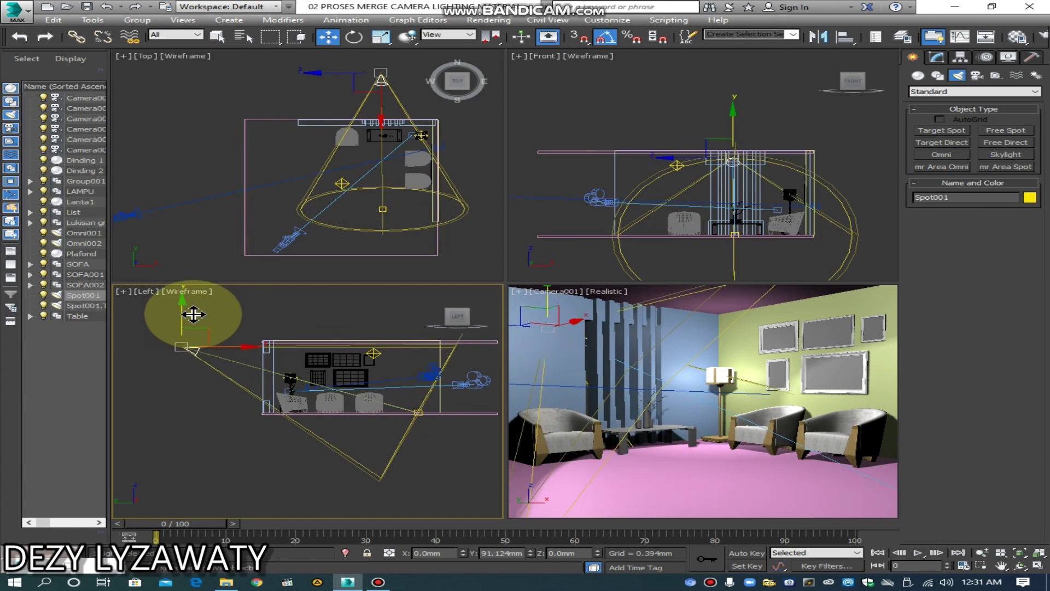
click(235, 439)
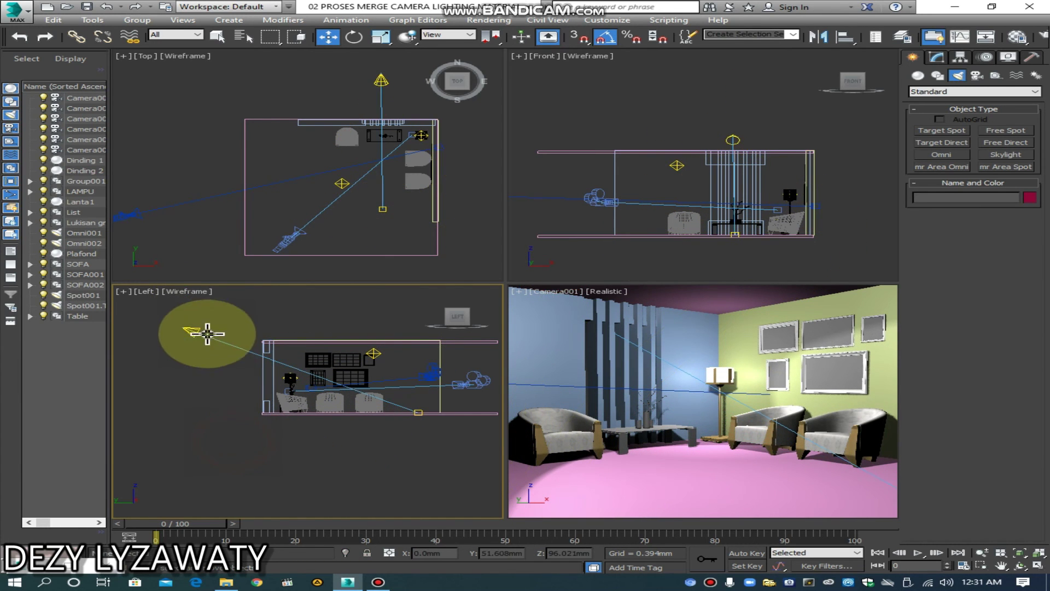
click(192, 328)
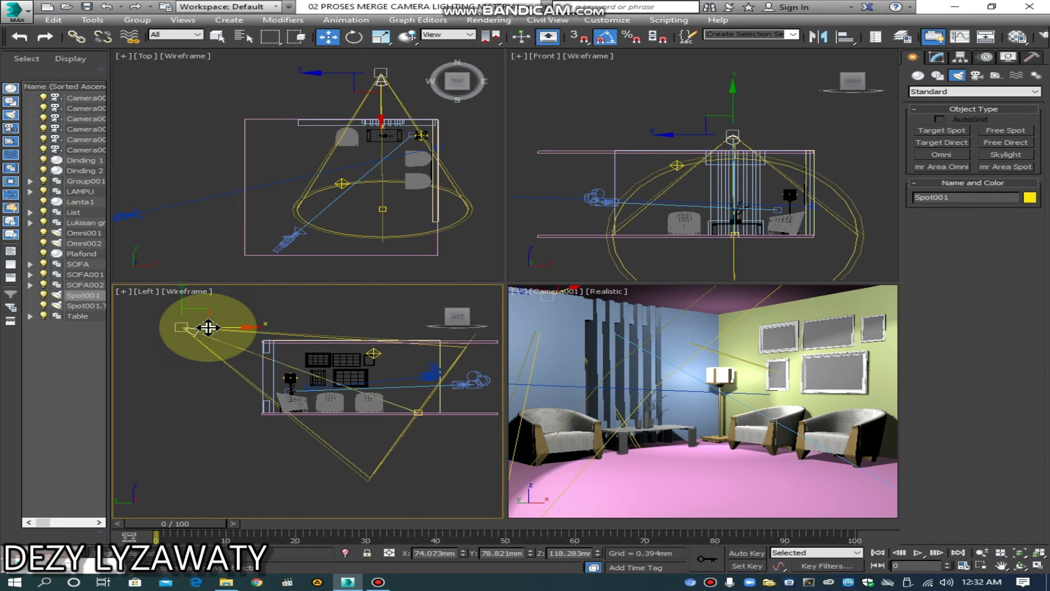
click(269, 310)
click(196, 329)
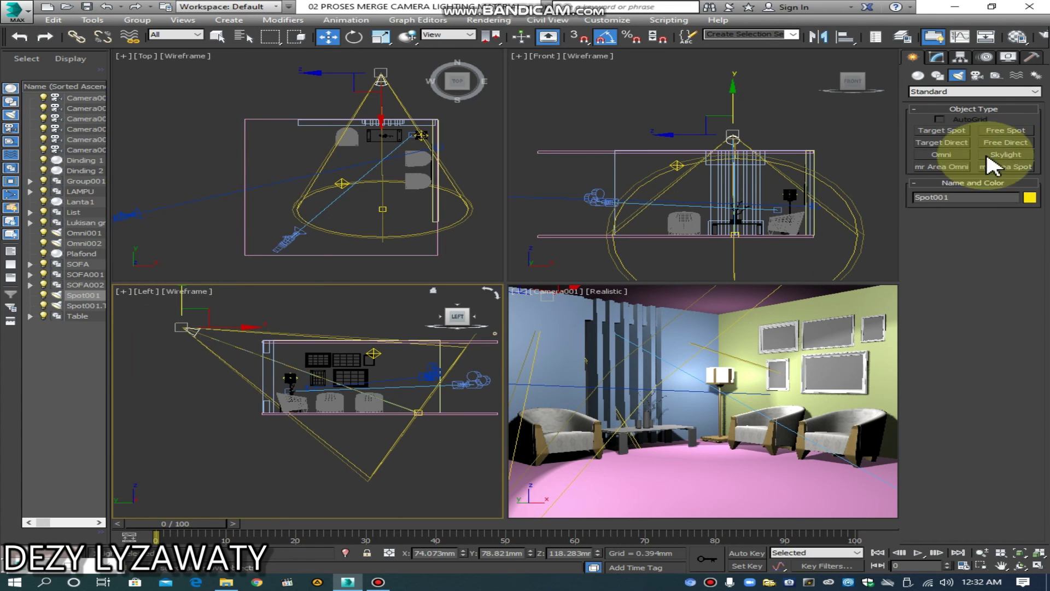
click(928, 108)
- Turn on Spot001's shadows and fine-tune its height so stripes fall through the partition
click(936, 59)
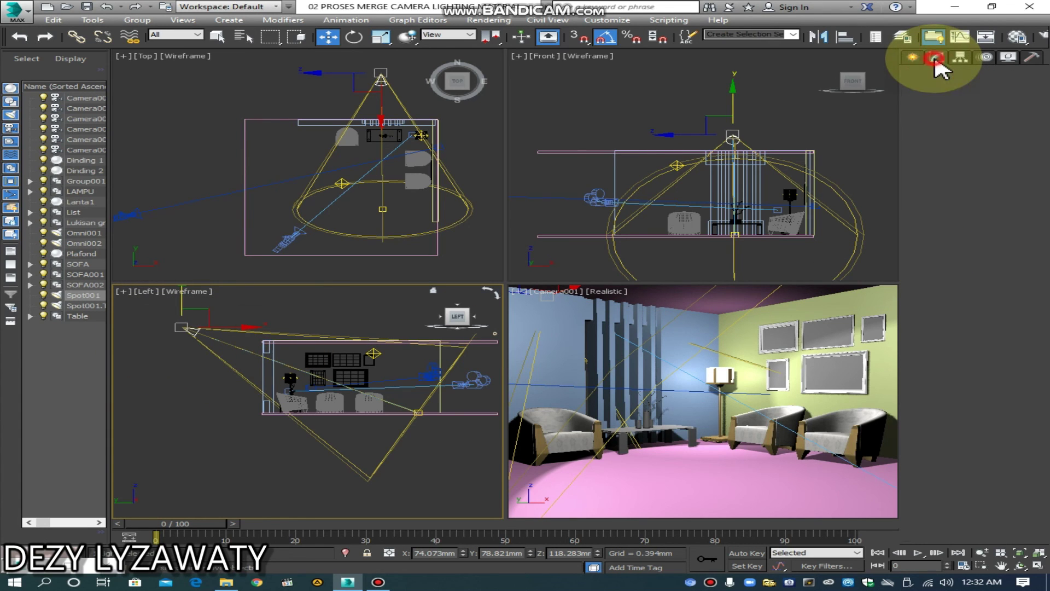
click(918, 268)
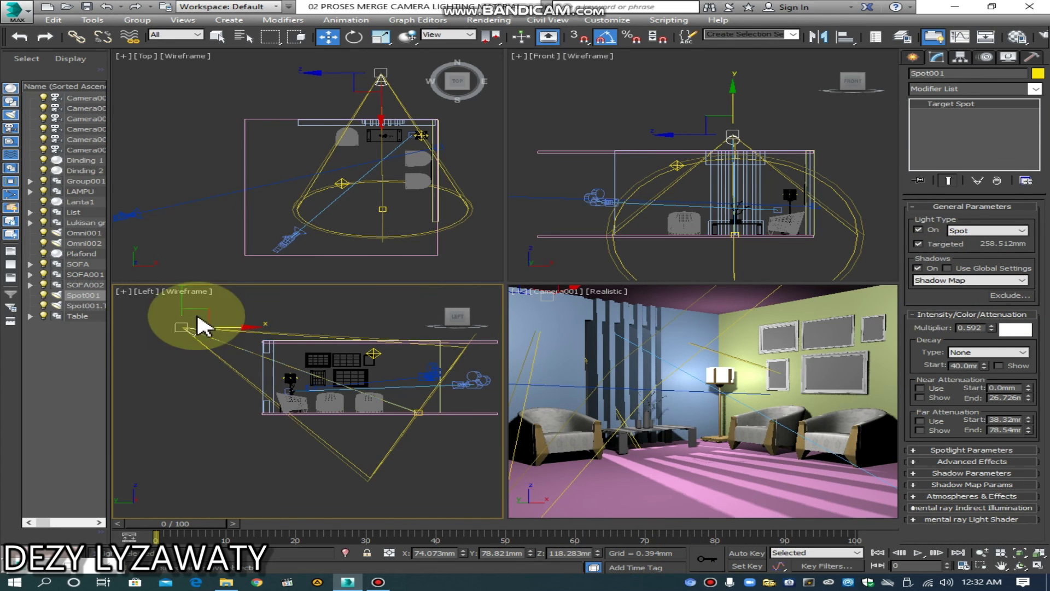
mouse_move(181, 304)
mouse_down()
mouse_move(192, 345)
mouse_move(187, 291)
mouse_up()
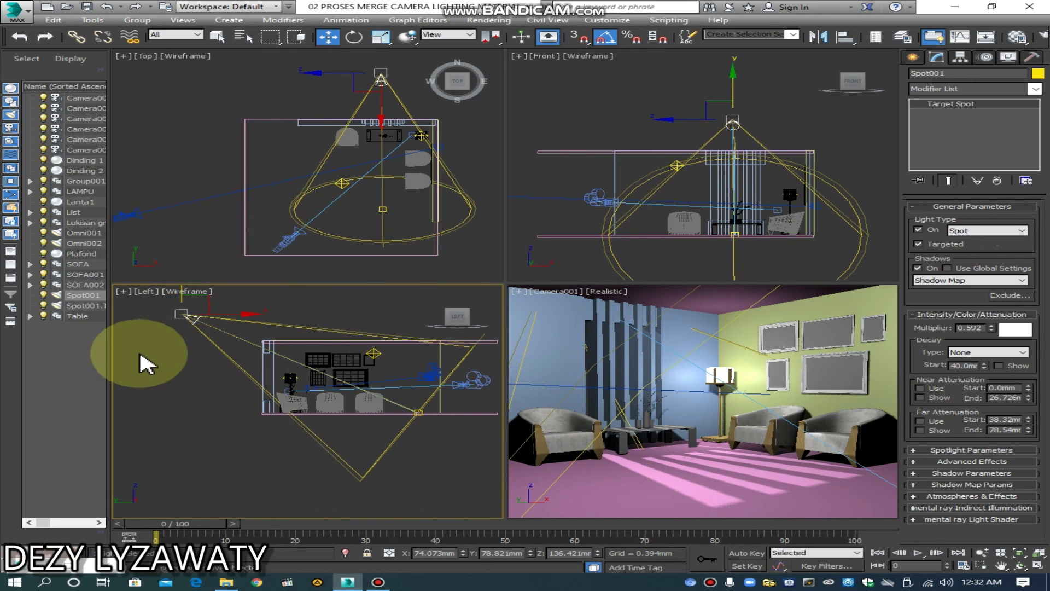
drag(181, 309, 184, 306)
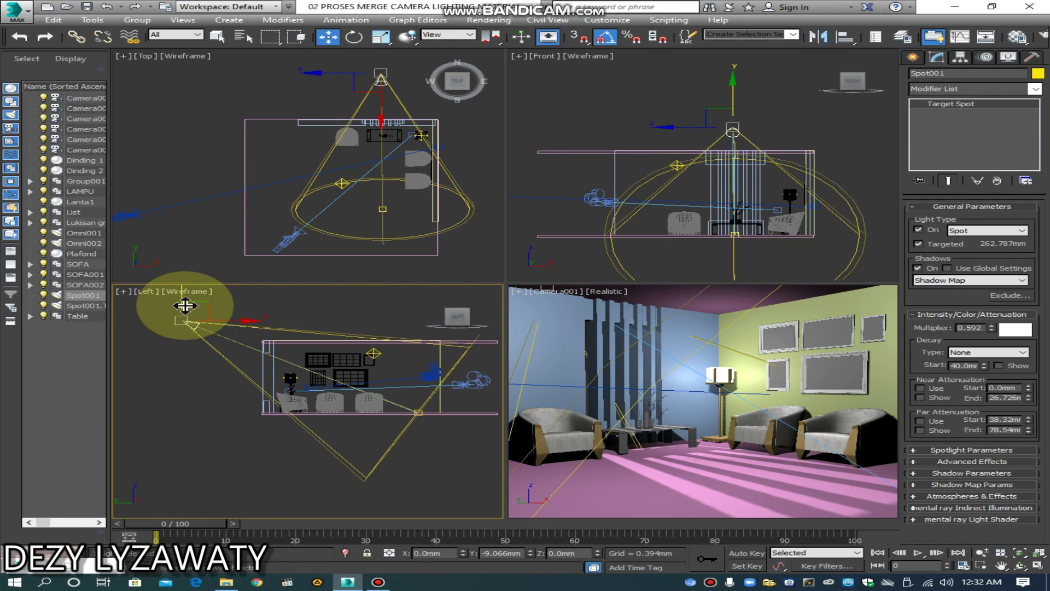
mouse_move(187, 305)
mouse_down()
mouse_move(179, 345)
mouse_move(197, 304)
mouse_up()
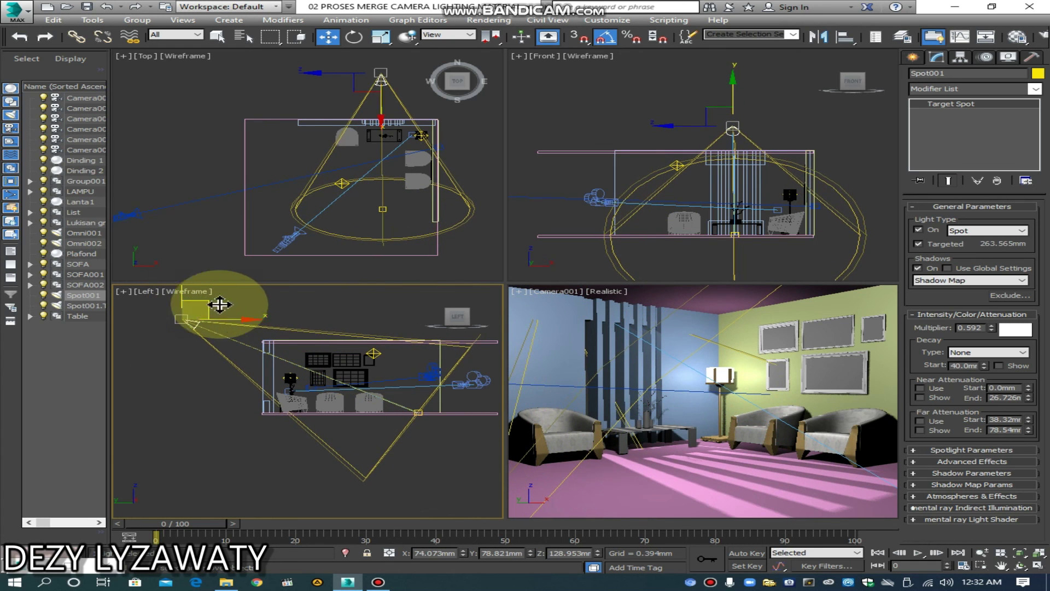
click(551, 469)
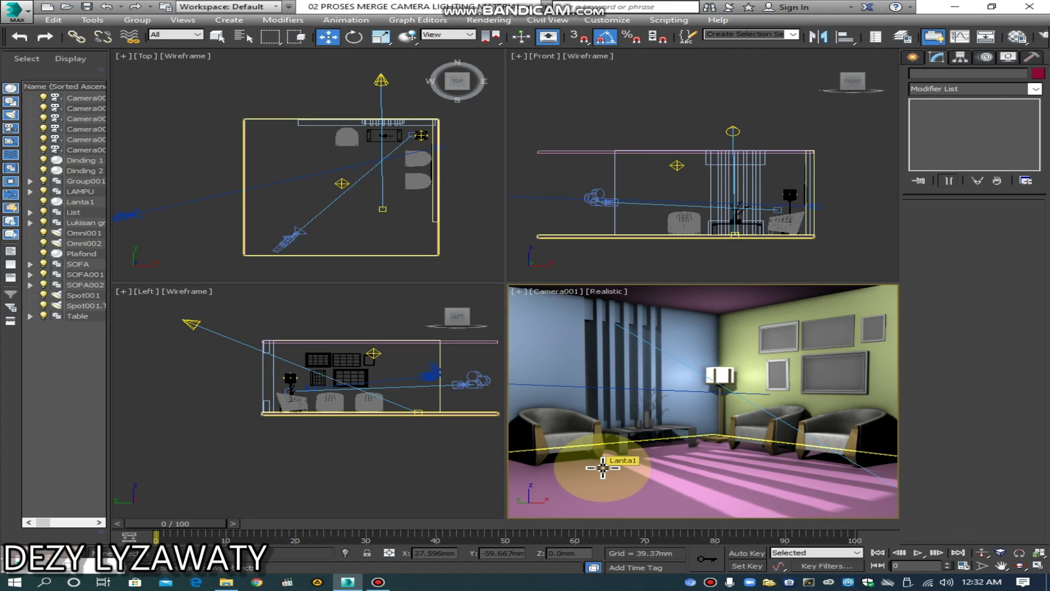
- Render Camera001 with Shift+Q and move the frame window to view the striped floor
key(shift+q)
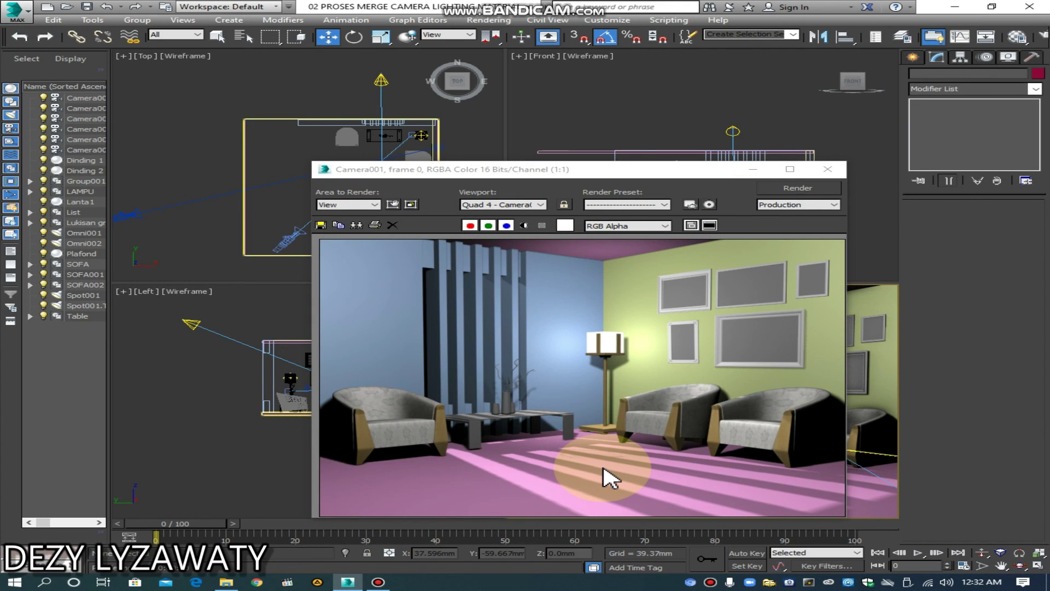
mouse_move(660, 169)
mouse_down()
mouse_move(573, 126)
mouse_move(588, 132)
mouse_up()
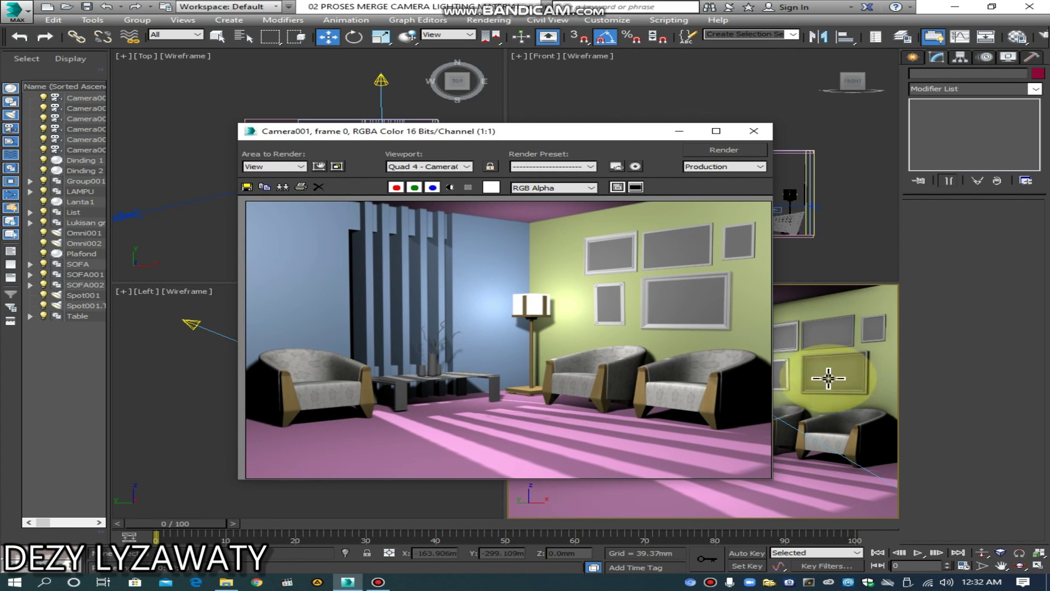
click(812, 416)
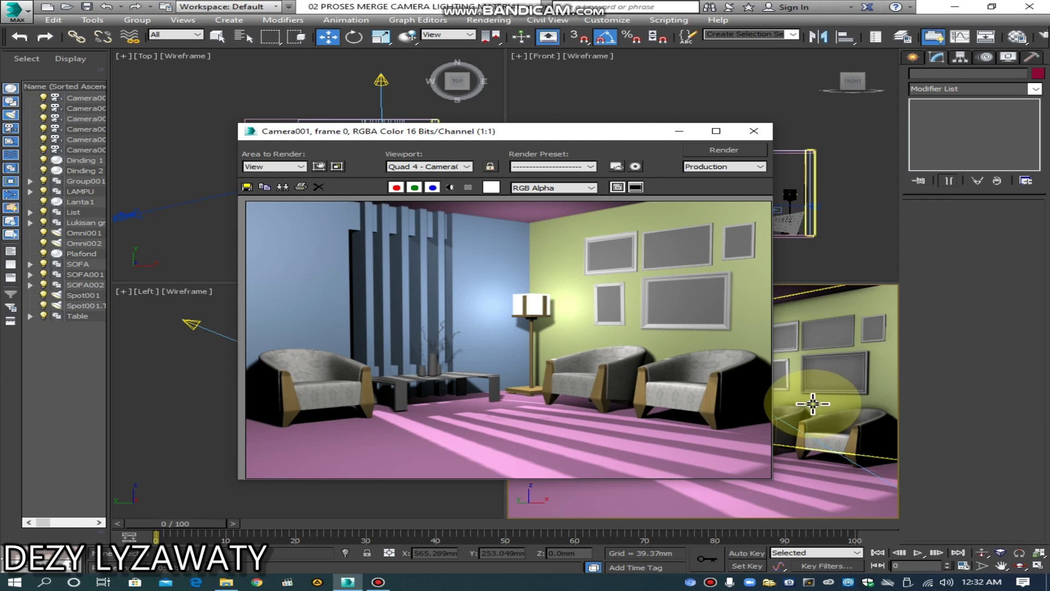
click(813, 404)
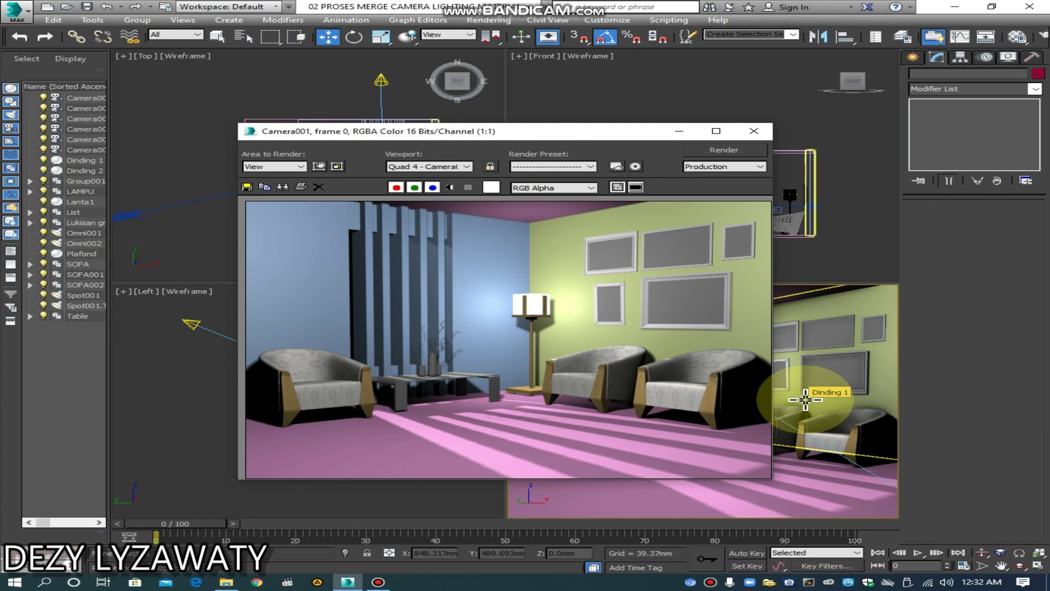